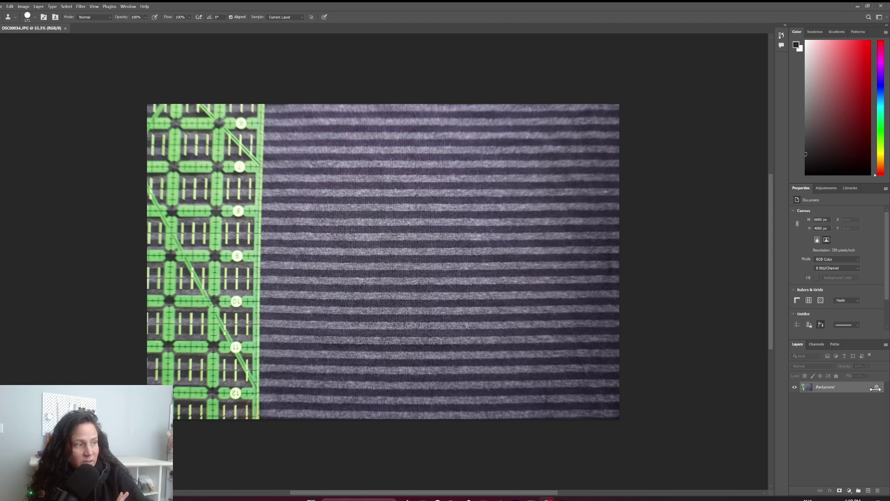
Unlock the background layer of the fabric photo and convert it to a smart object
click(876, 386)
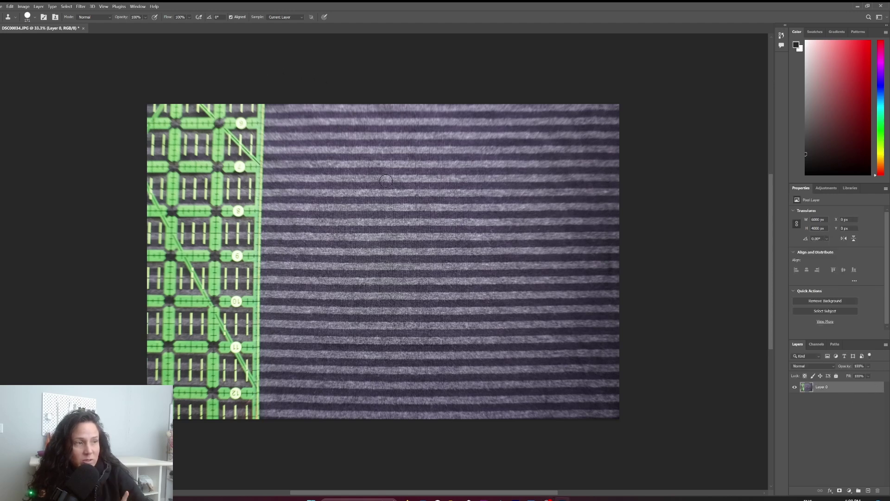
click(38, 6)
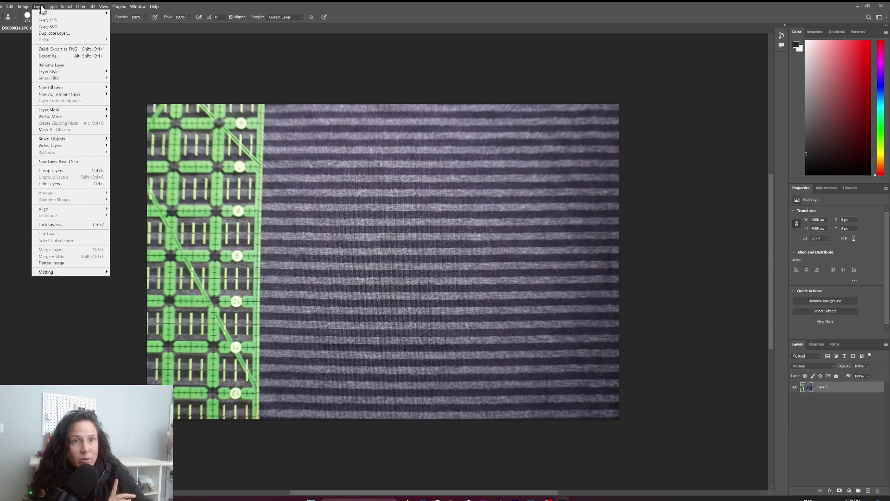
mouse_move(58, 140)
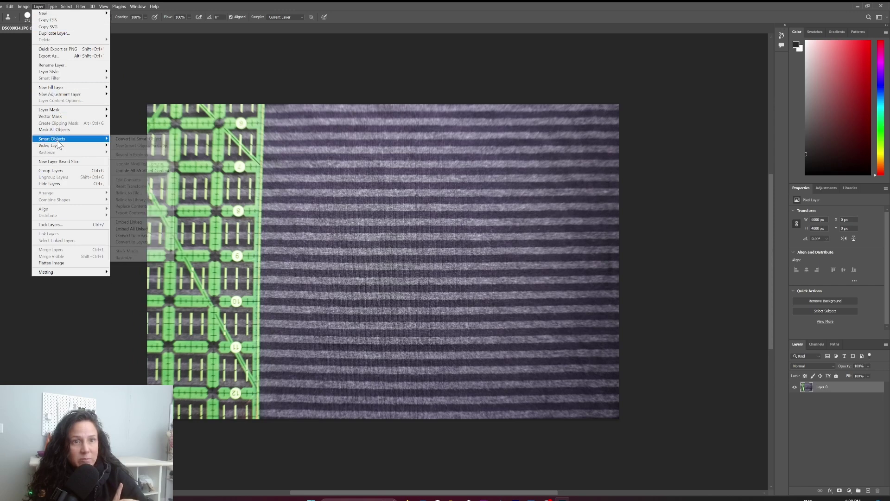
click(128, 139)
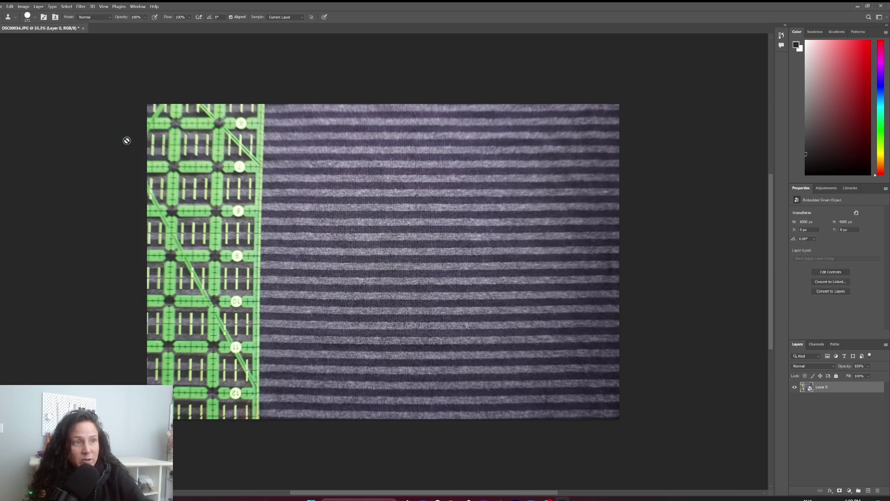
Apply a custom Lens Correction to the smart object with Remove Distortion set to -11
click(80, 7)
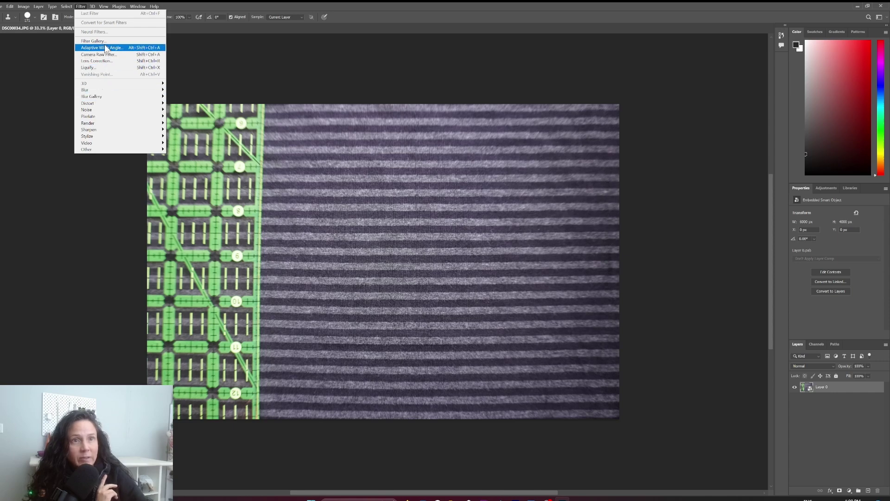
click(100, 61)
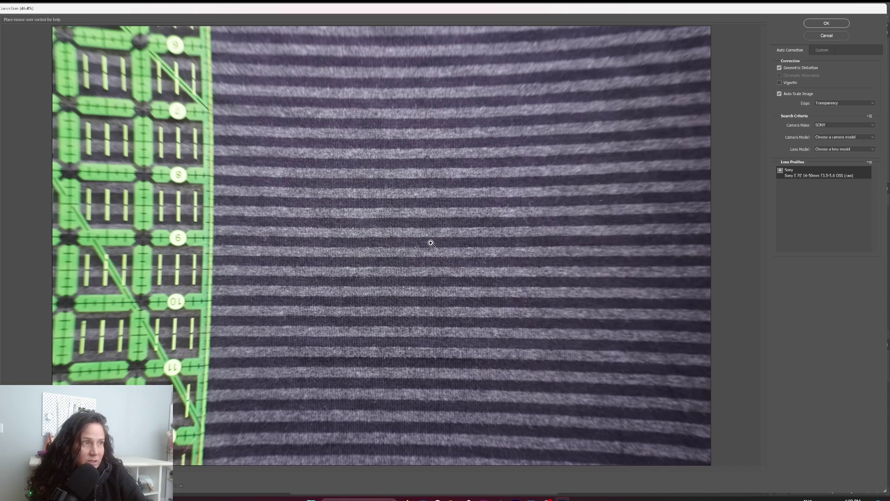
click(737, 191)
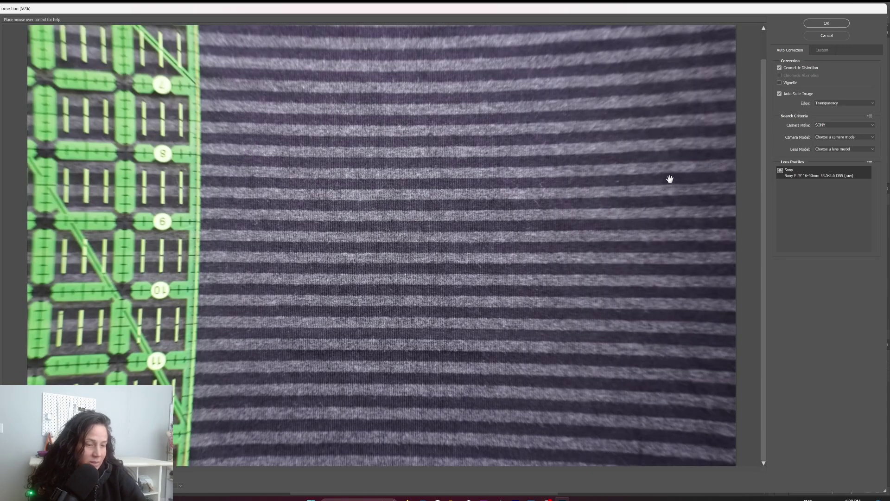
alt+click(670, 179)
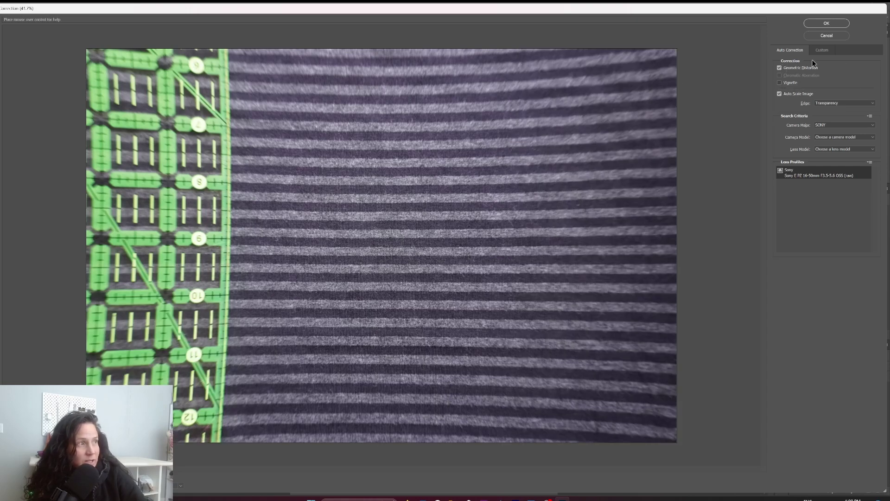
click(822, 50)
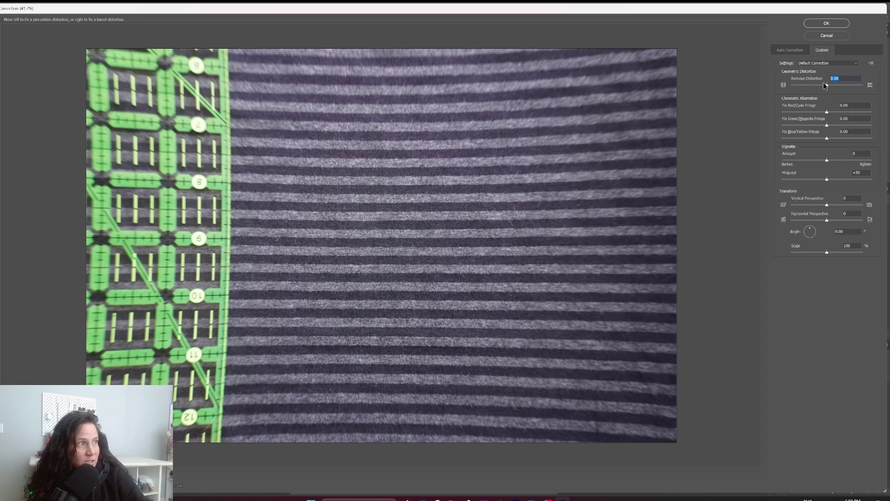
text(-11)
key(Tab)
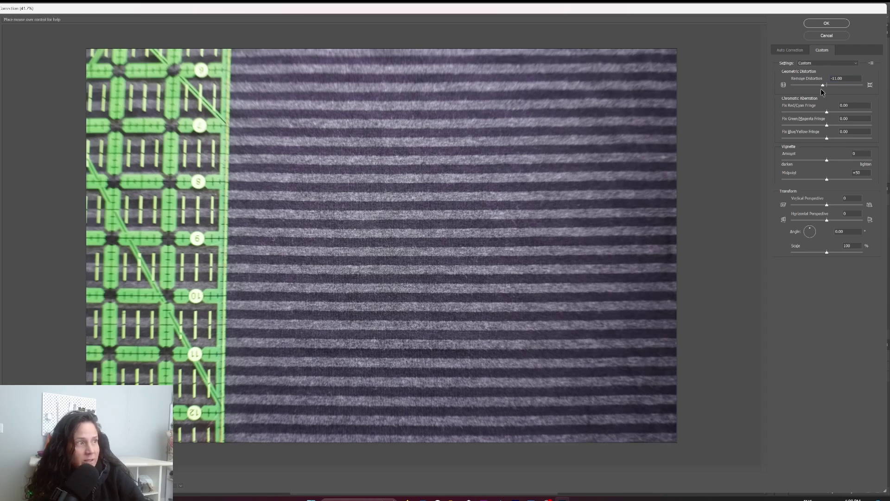
drag(823, 86, 824, 87)
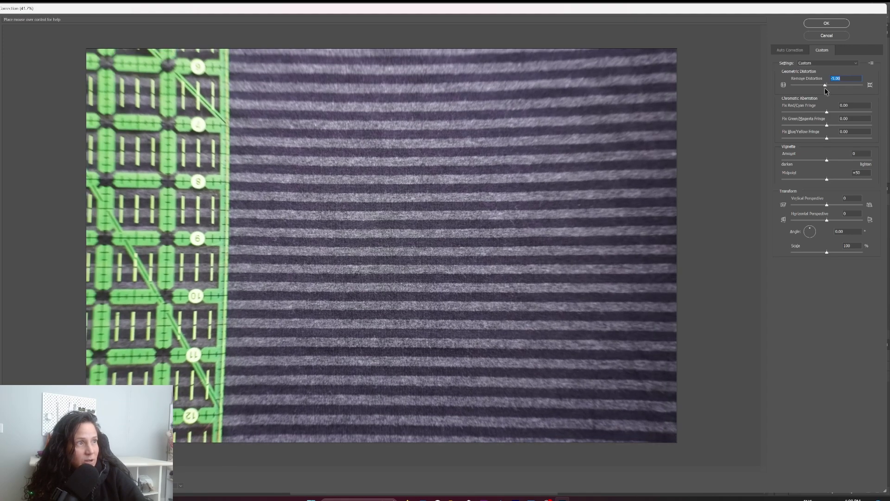
drag(820, 83, 819, 83)
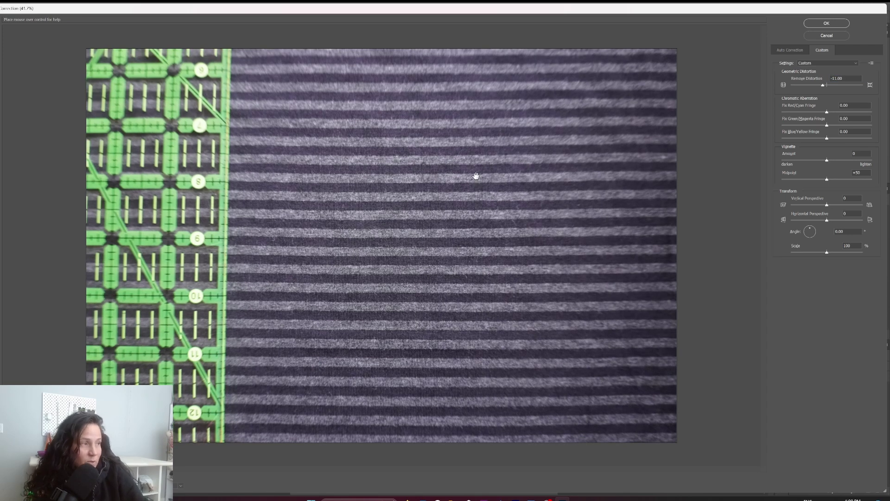
click(812, 22)
Crop the photo to a small central patch of about four light stripes, excluding the green ruler
key(c)
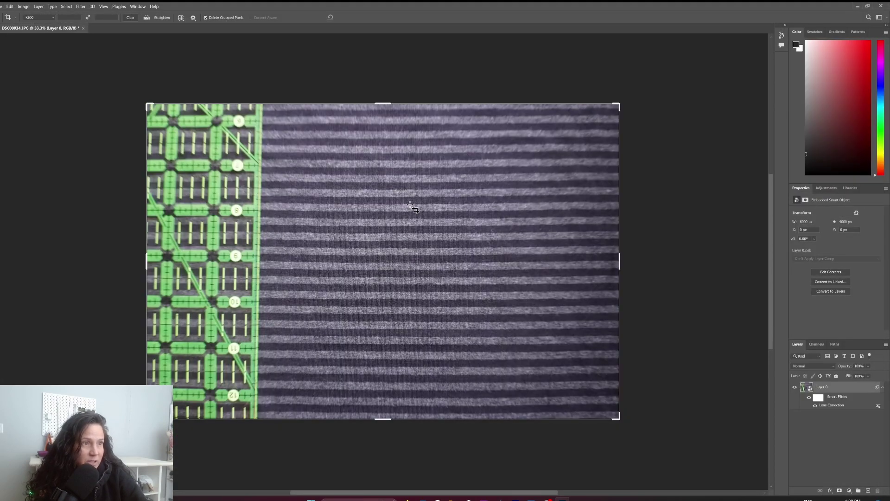
click(410, 204)
drag(386, 100, 387, 152)
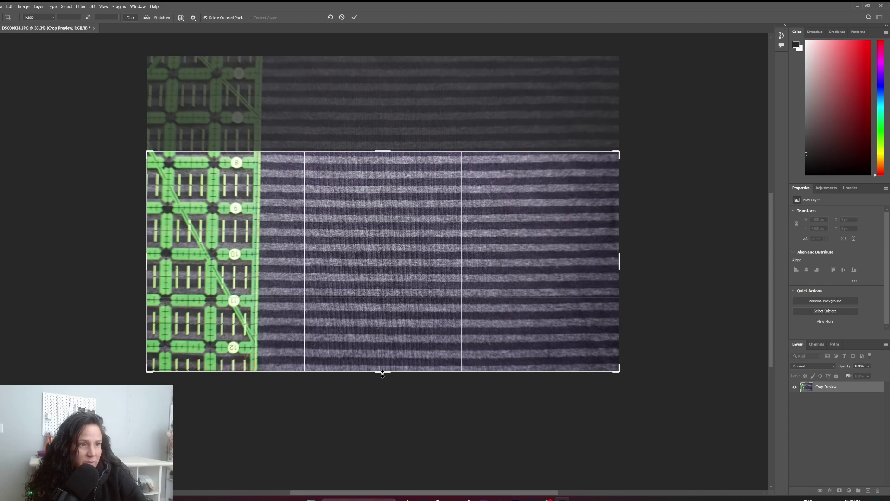
drag(382, 373, 383, 293)
drag(382, 231, 383, 232)
drag(149, 260, 291, 260)
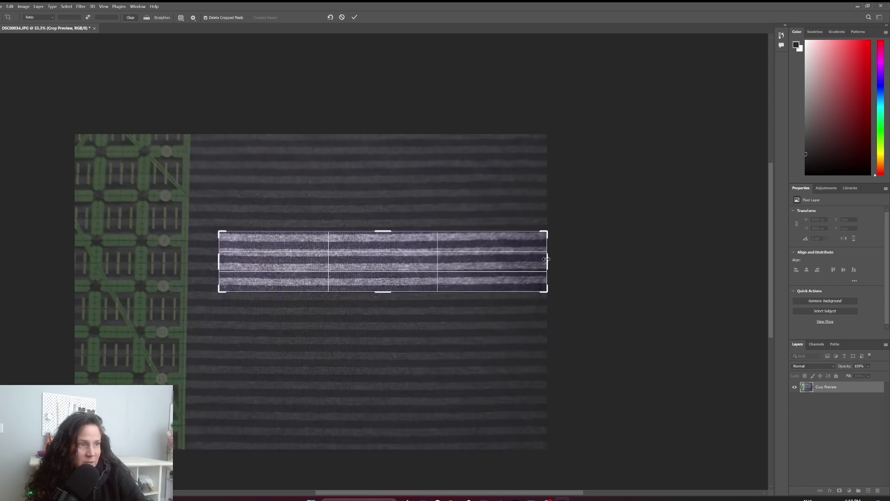
drag(546, 259, 457, 267)
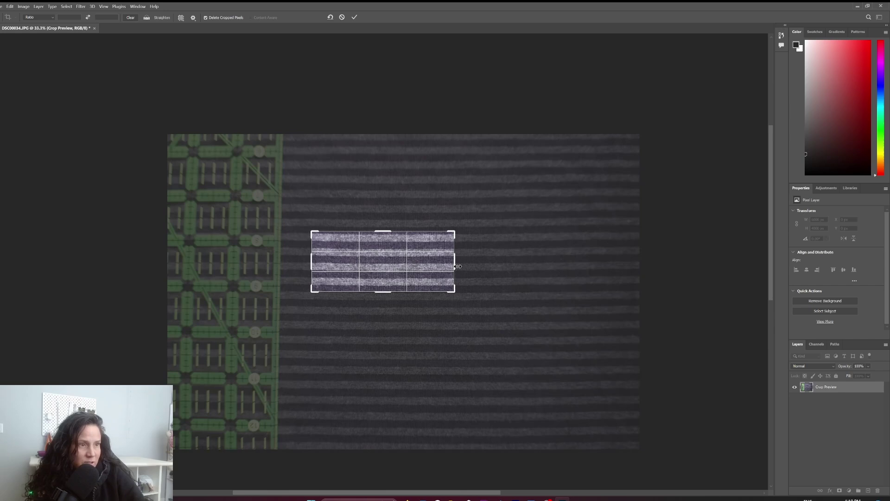
key(Return)
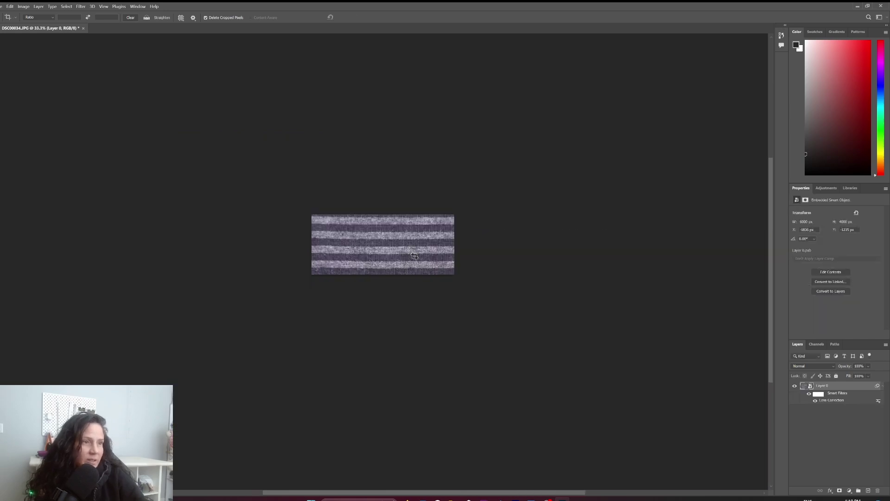
Crop both sides of the striped patch inward by equal amounts, keeping its full height
alt+scroll(391, 314, up, 5)
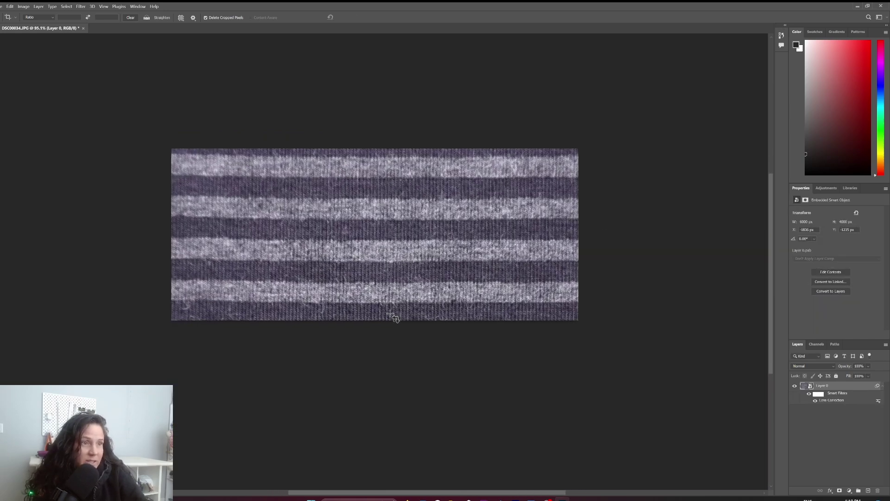
alt+scroll(393, 316, up, 2)
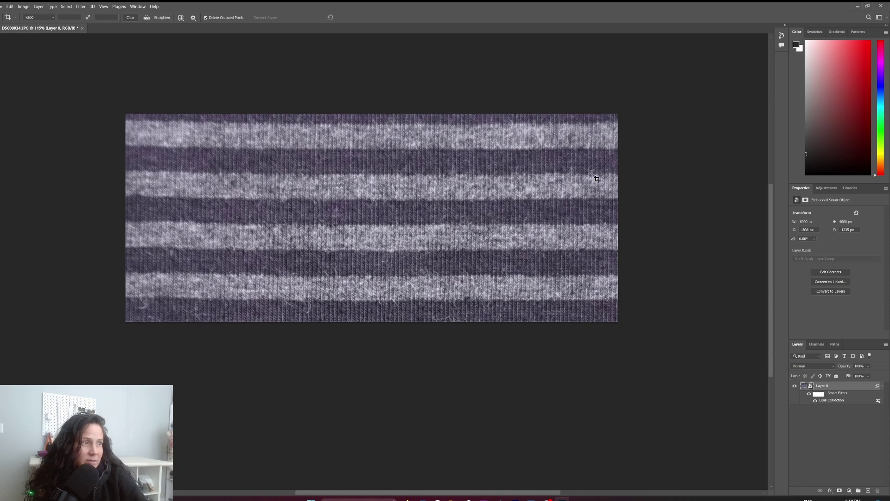
click(370, 195)
drag(124, 215, 158, 214)
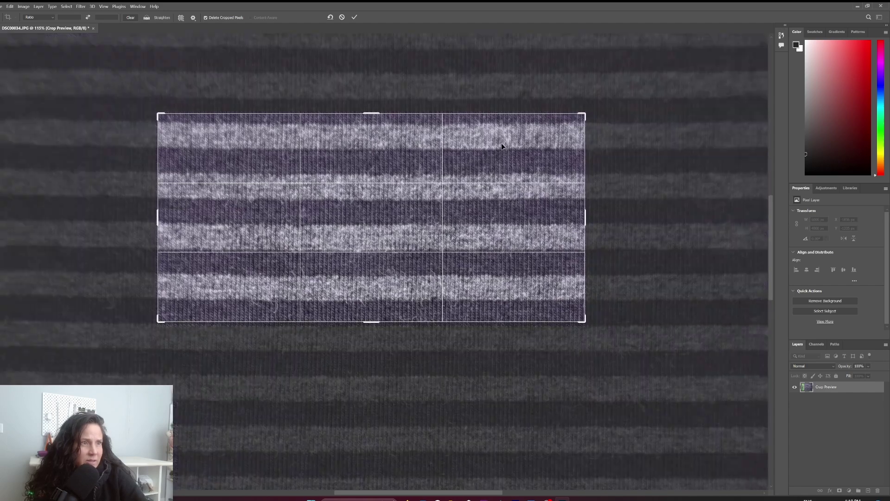
drag(609, 111, 585, 111)
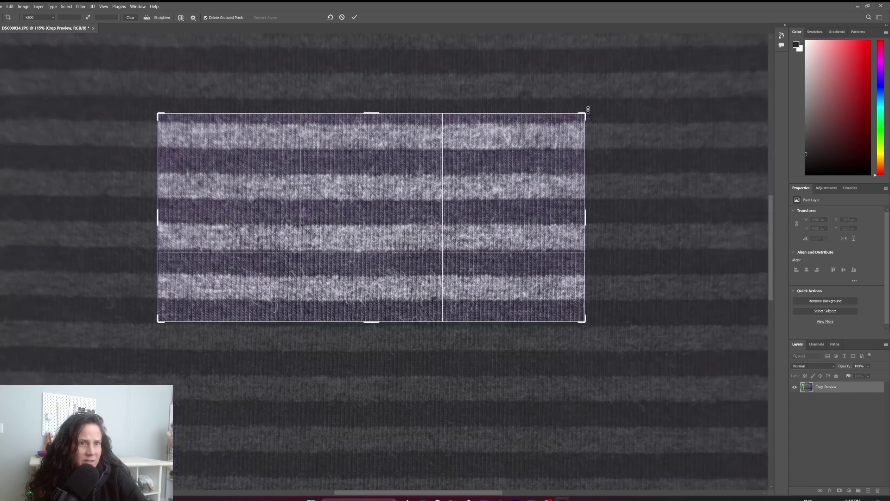
key(Return)
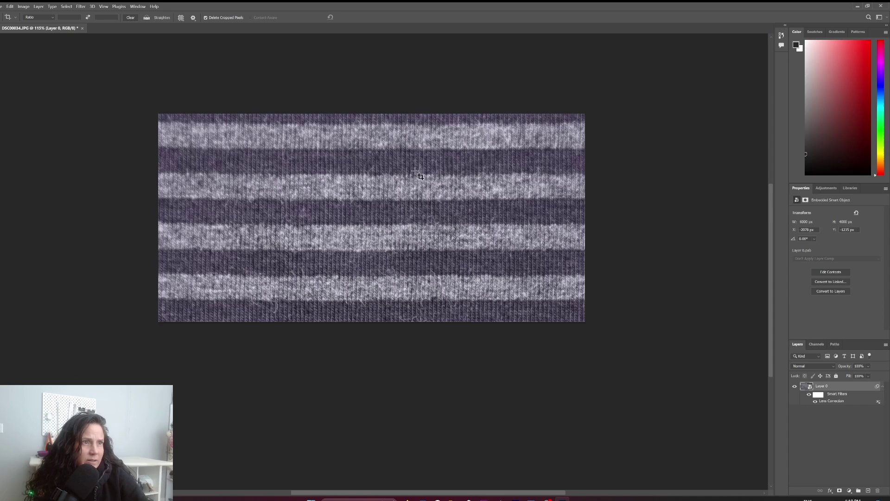
Crop the patch's height to three light stripes, with the upper and lower edges falling halfway through dark stripes
click(383, 133)
drag(376, 113, 375, 135)
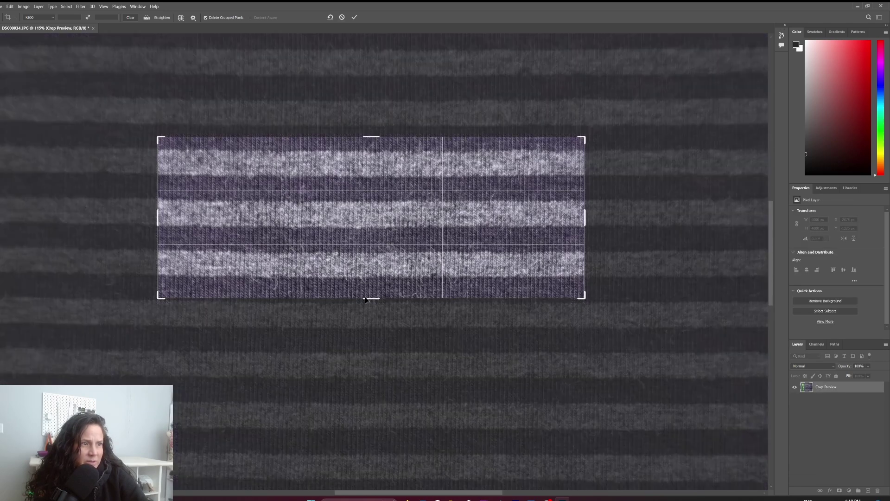
drag(376, 300, 373, 295)
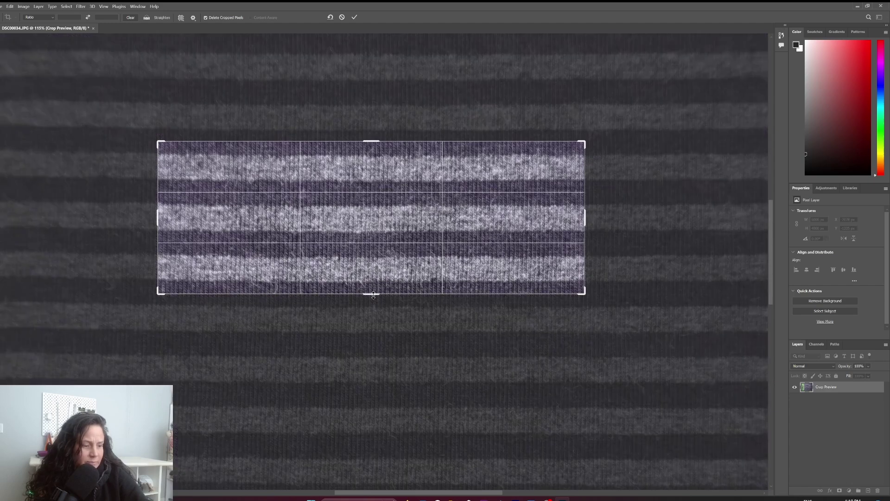
key(Return)
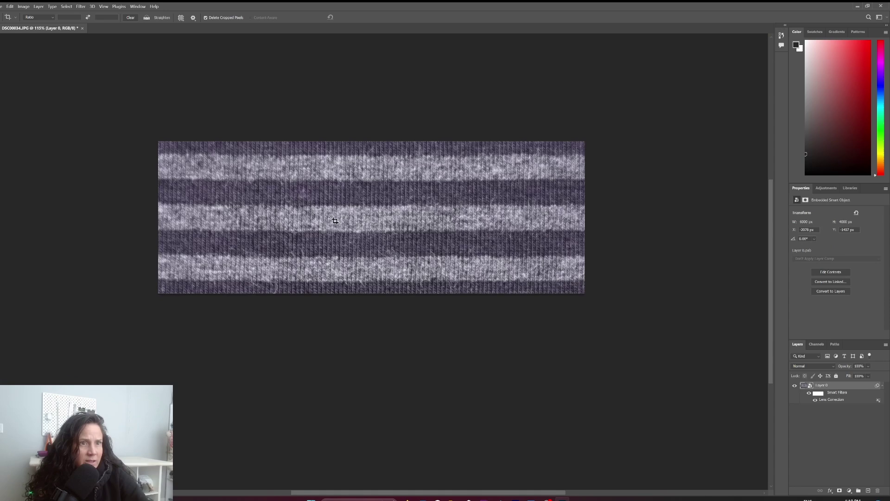
Crop the patch to about 1280 by 570 px, shifted so its upper and lower edges fall inside light stripes
click(423, 212)
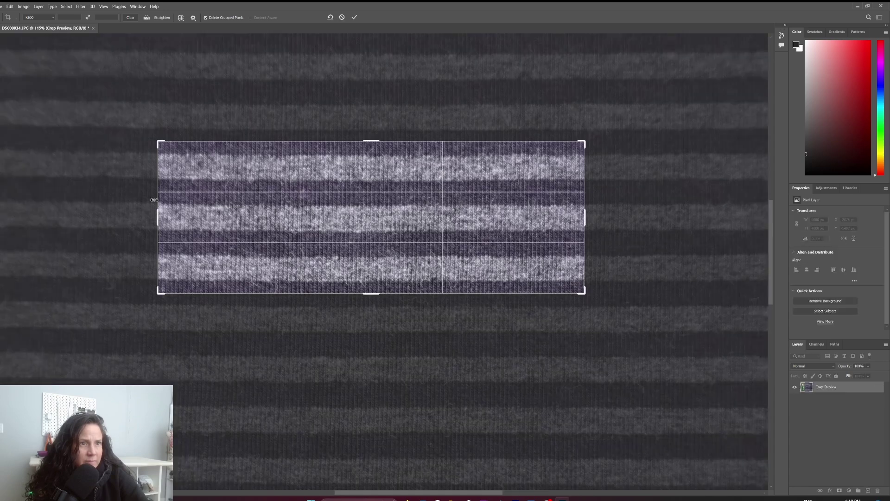
alt+drag(159, 215, 199, 216)
mouse_move(201, 150)
mouse_down()
mouse_move(205, 173)
mouse_move(199, 156)
mouse_up()
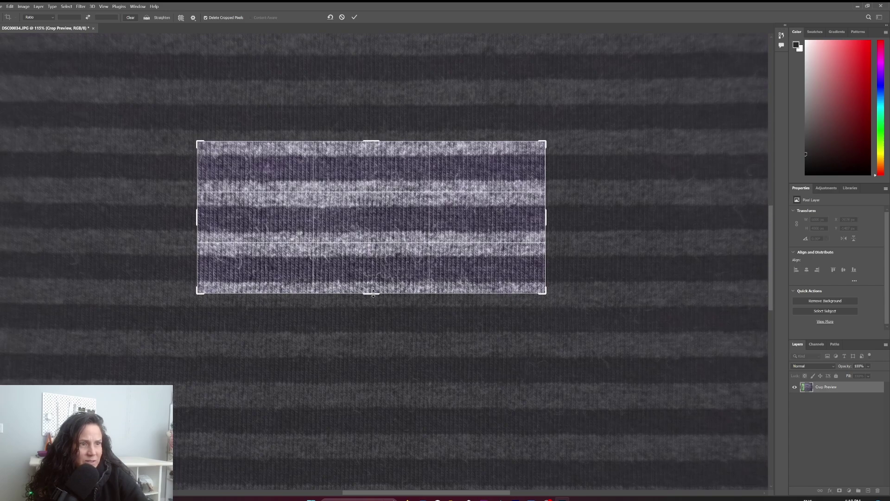
drag(373, 293, 387, 284)
mouse_move(374, 139)
mouse_down()
mouse_move(383, 131)
mouse_move(373, 139)
mouse_up()
key(Return)
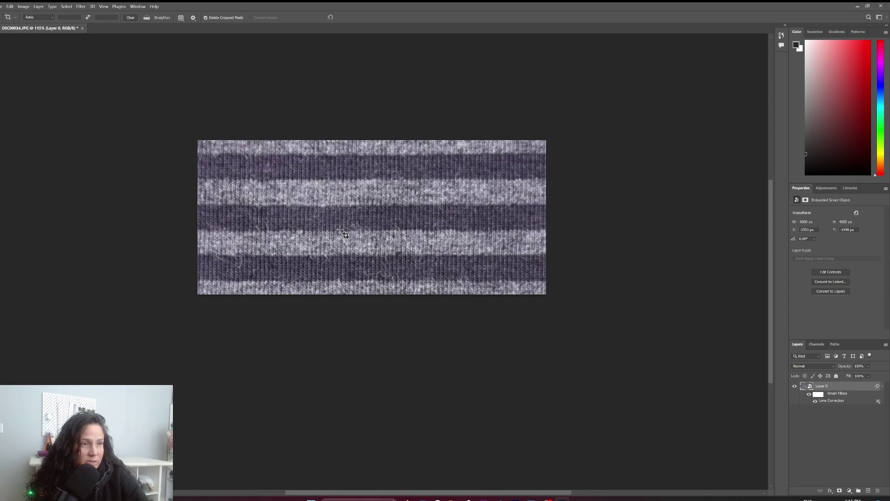
Flatten the cropped image into a single background layer
click(17, 6)
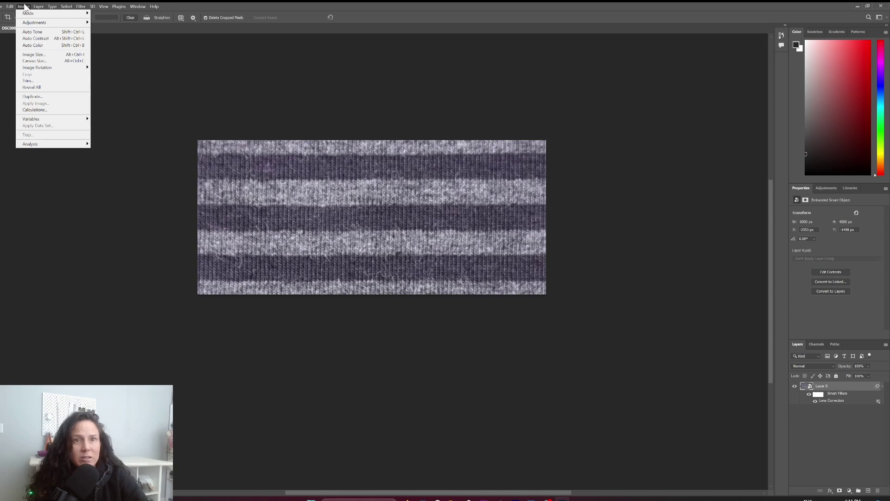
mouse_move(38, 7)
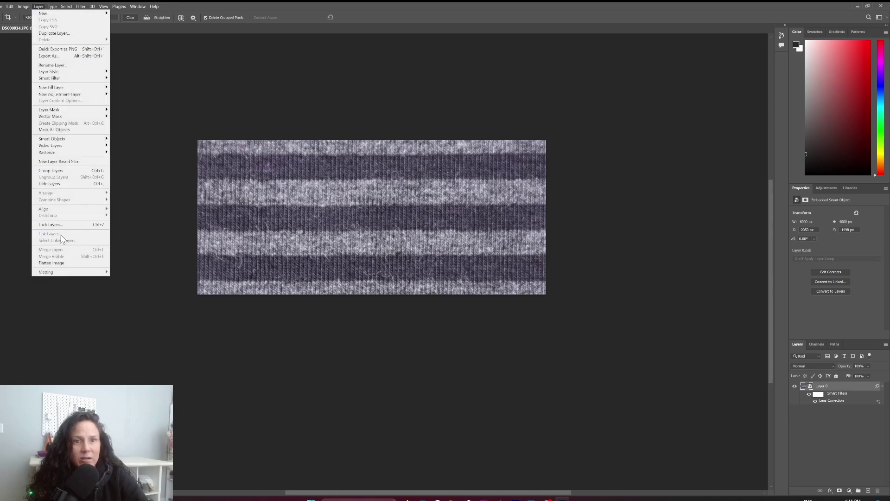
click(60, 263)
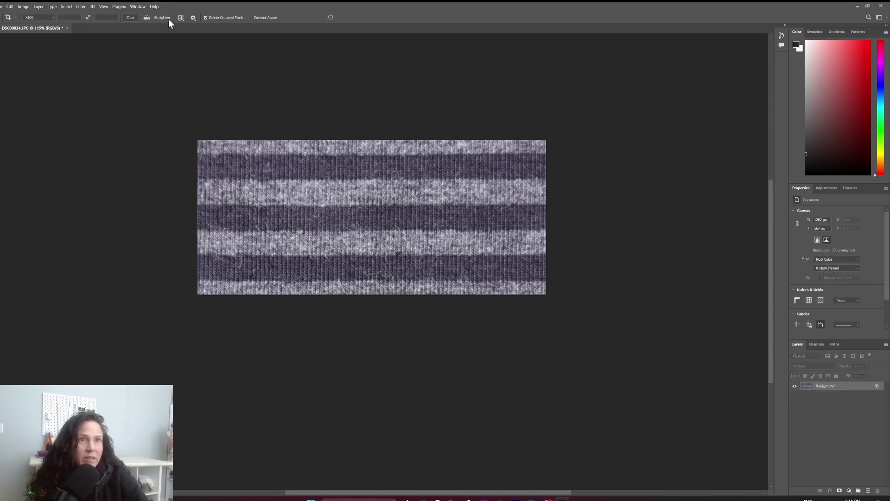
Apply the Offset filter with wrap around, shifting the striped image 529 px right and 234 px down
click(81, 6)
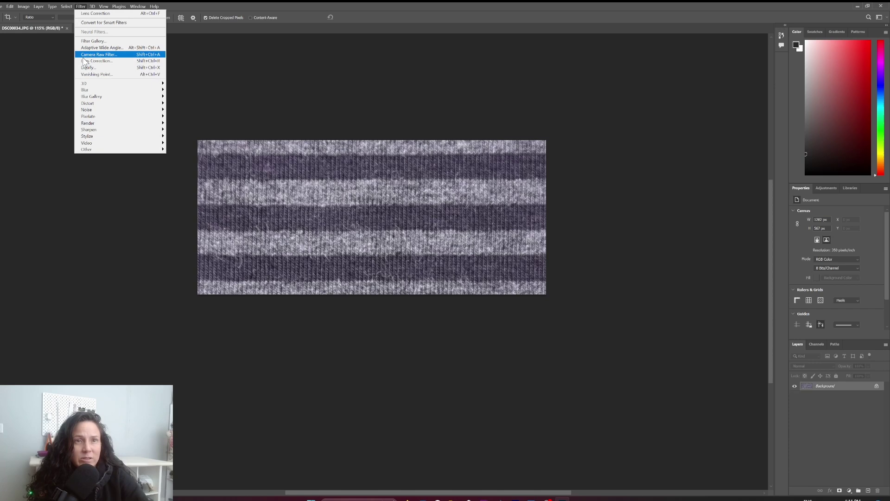
mouse_move(161, 145)
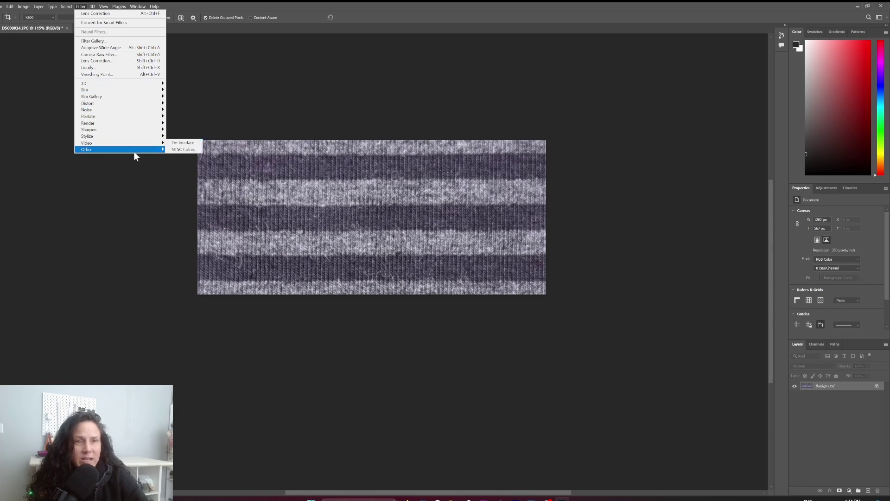
click(185, 182)
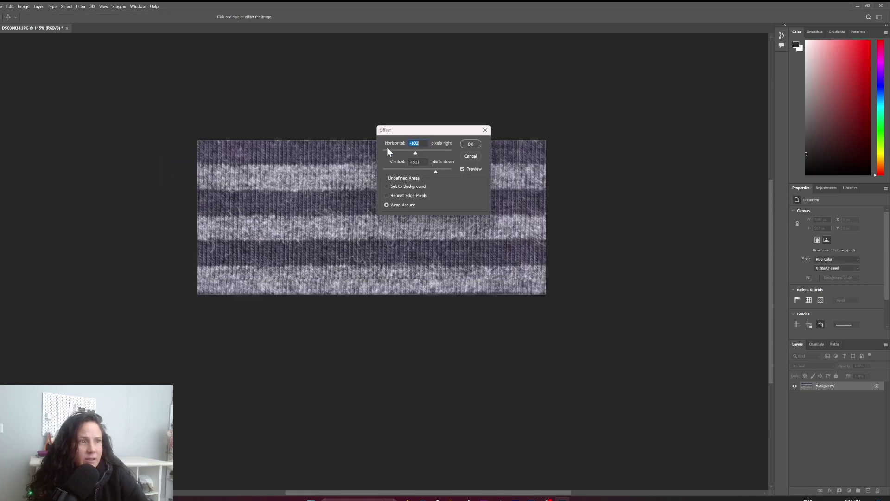
drag(431, 131, 638, 92)
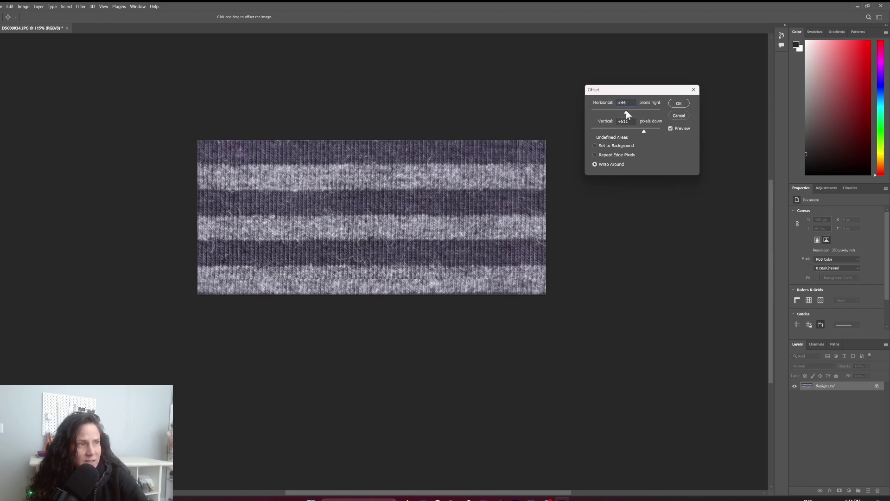
drag(627, 114, 626, 113)
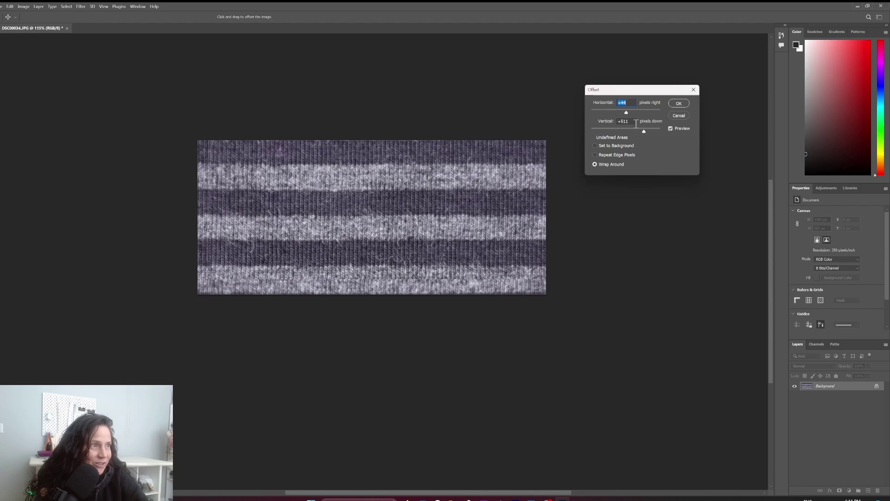
drag(626, 113, 629, 112)
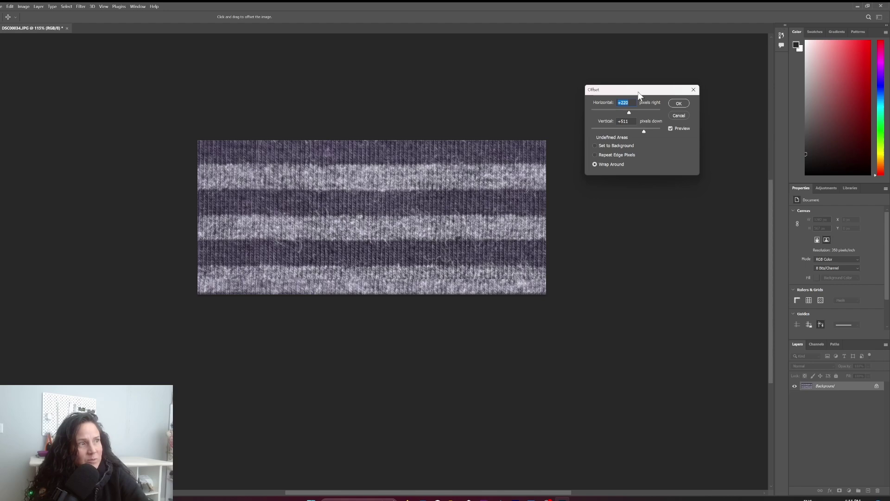
drag(629, 112, 633, 112)
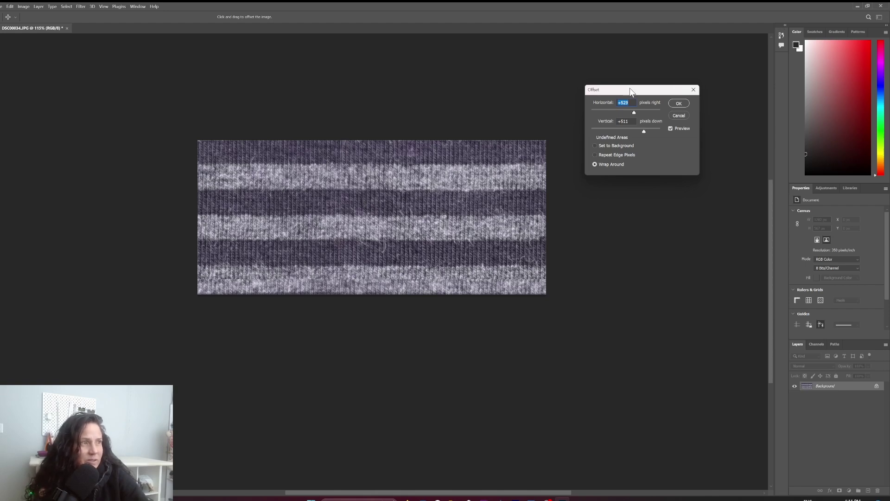
drag(643, 131, 634, 130)
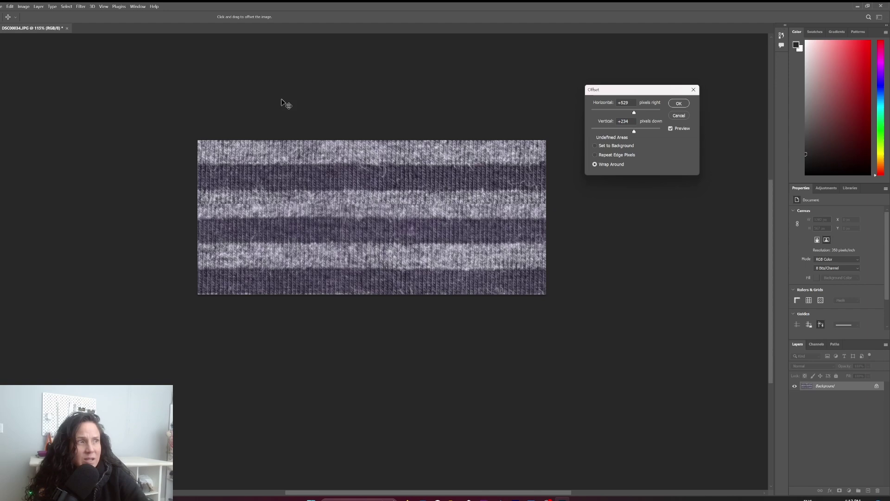
click(678, 103)
Set up the Clone Stamp with a 171 px brush and sample the light stripe near the fabric's lower-right area
key(c)
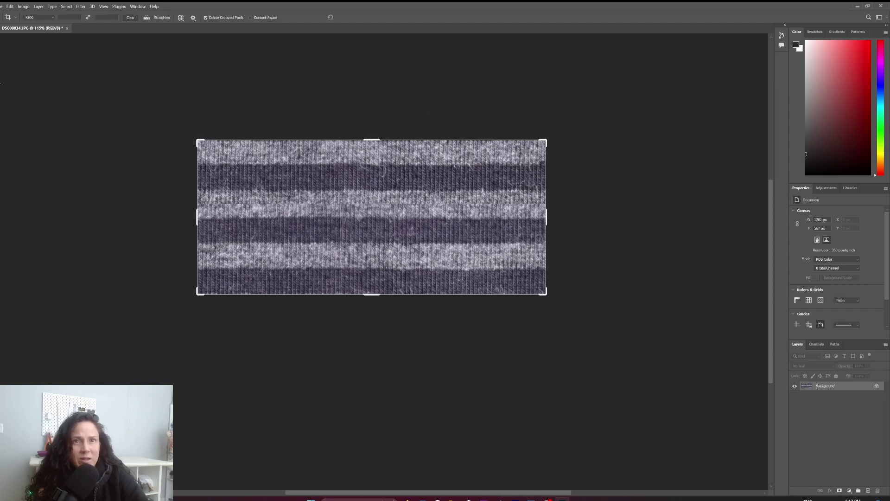
key(s)
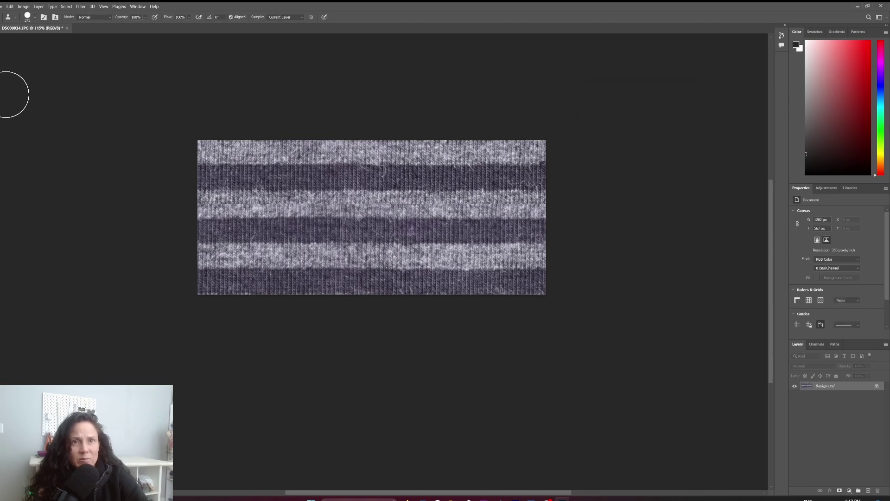
click(35, 17)
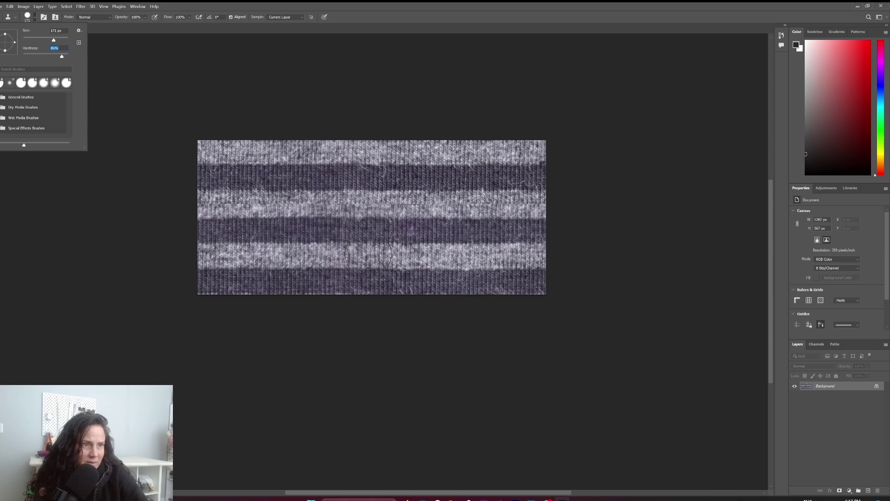
key(Return)
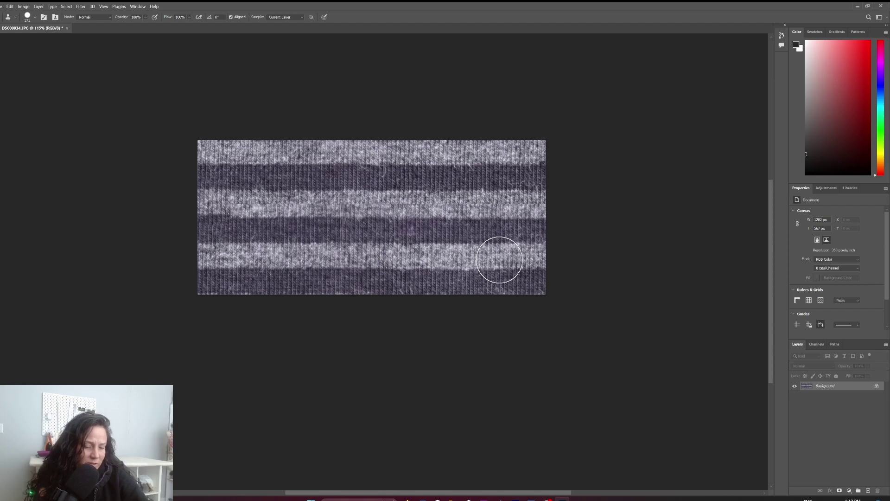
alt+click(502, 257)
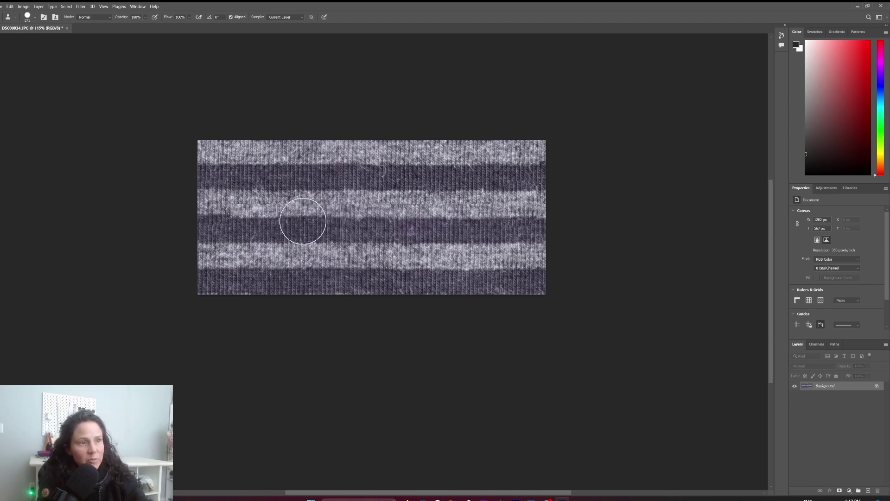
Export the striped fabric texture using Export As
click(3, 7)
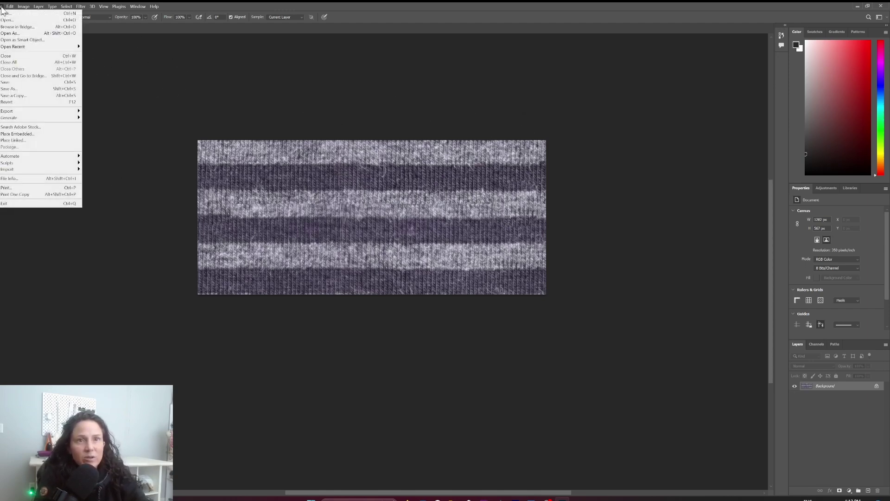
mouse_move(31, 112)
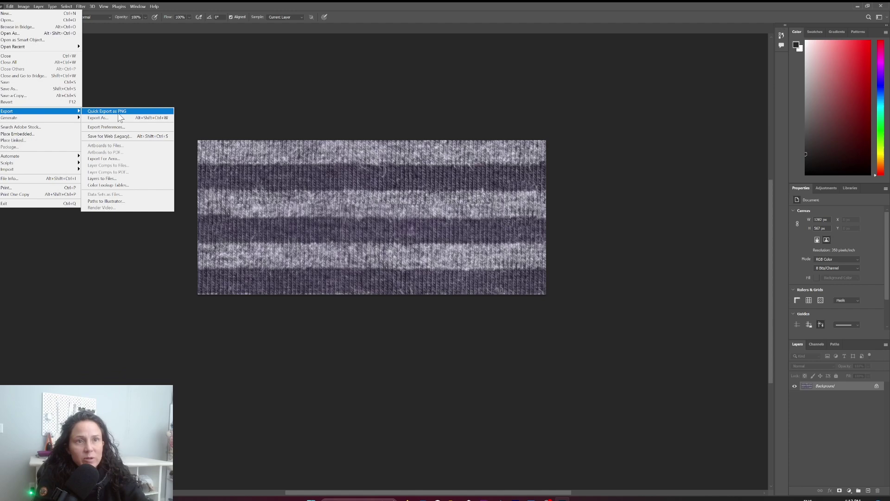
click(141, 117)
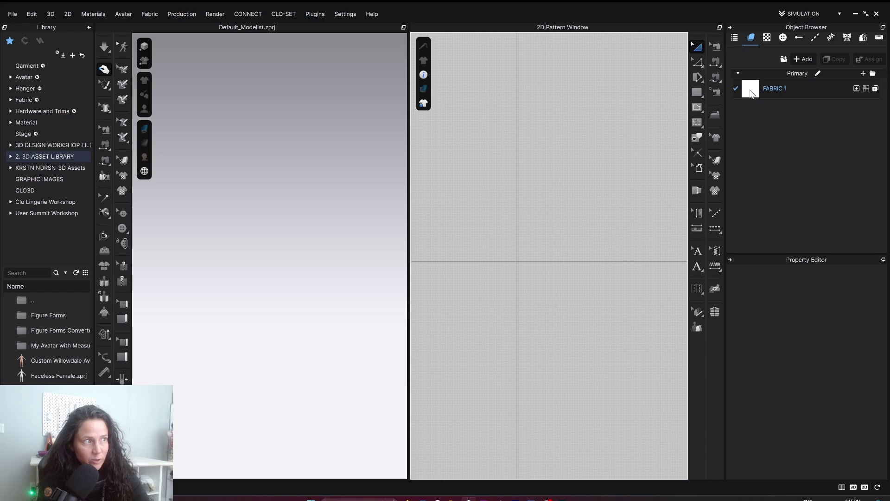
Switch to CLO and open the Fabric Creator for FABRIC 1
click(752, 94)
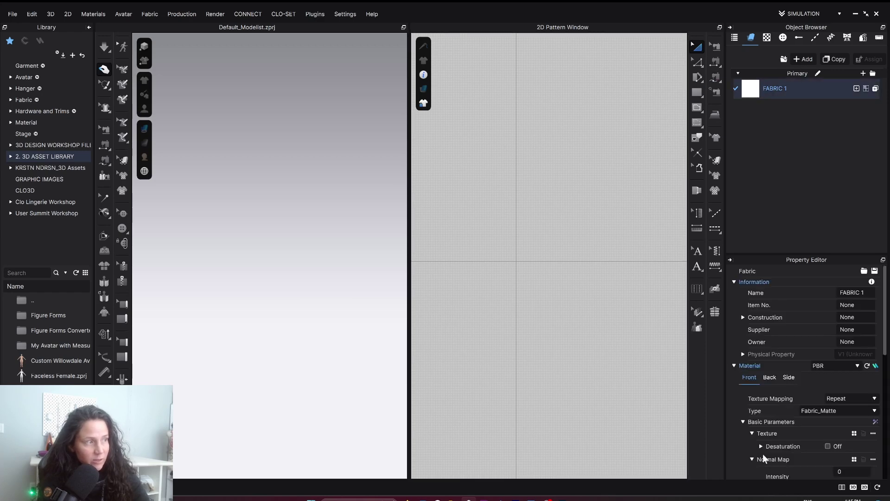
right_click(749, 95)
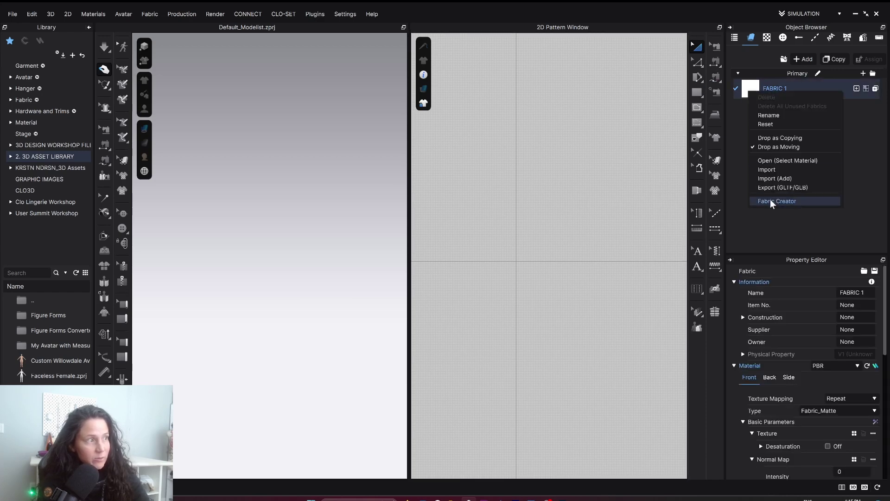
click(769, 201)
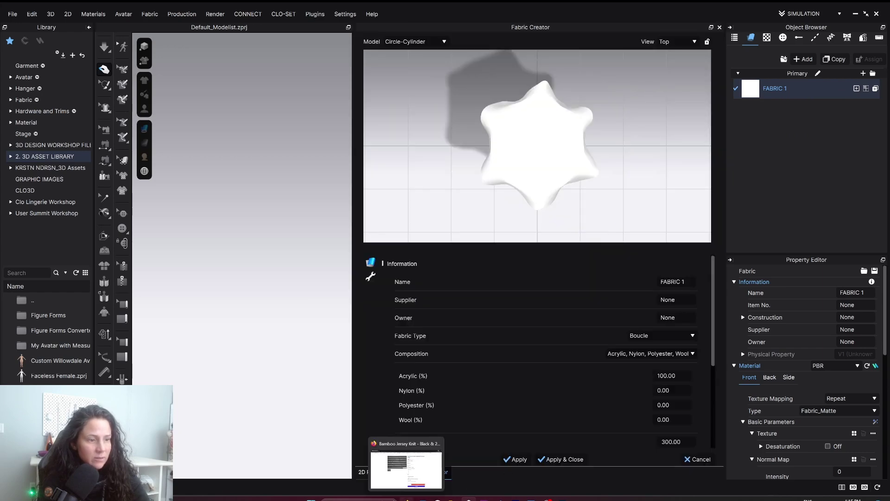
Review the bamboo jersey knit's product page in the browser for fiber content, stripe width and weight, and return to CLO
click(406, 499)
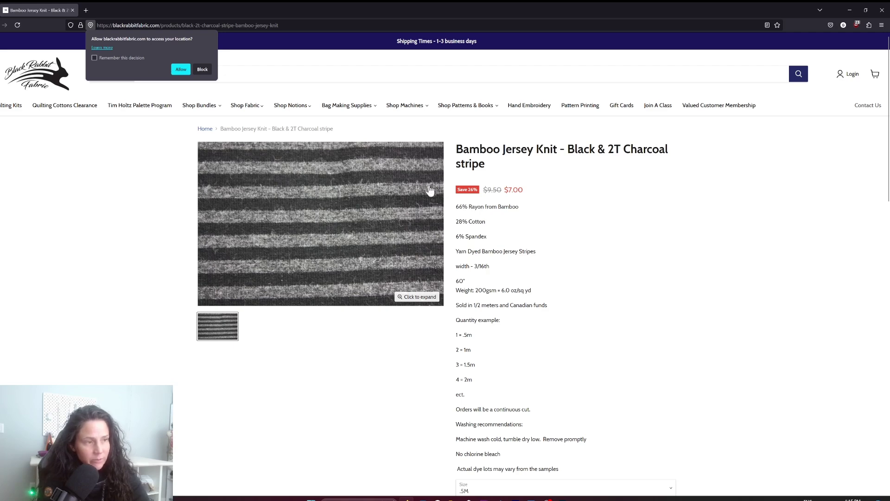
scroll(530, 192, down, 2)
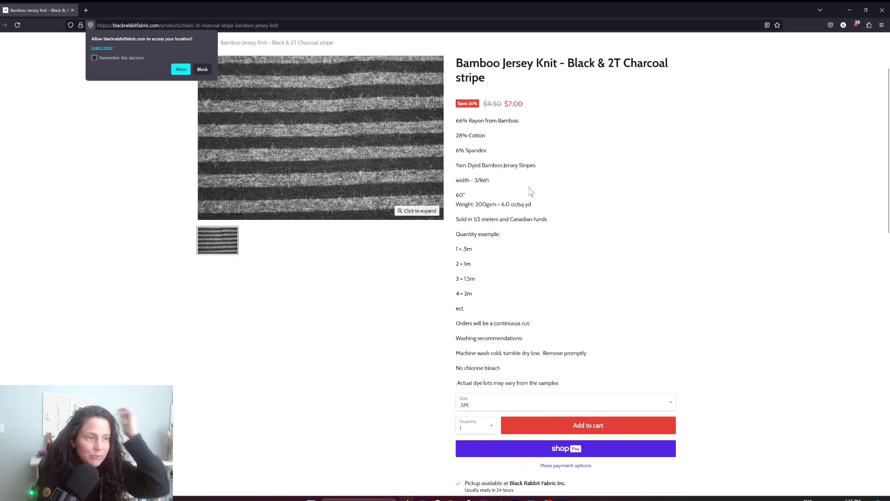
scroll(531, 191, up, 2)
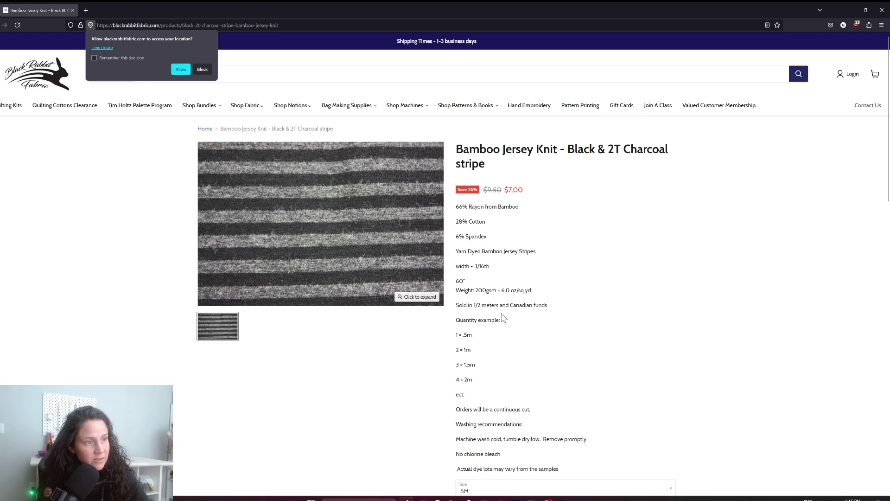
drag(474, 266, 490, 266)
click(852, 11)
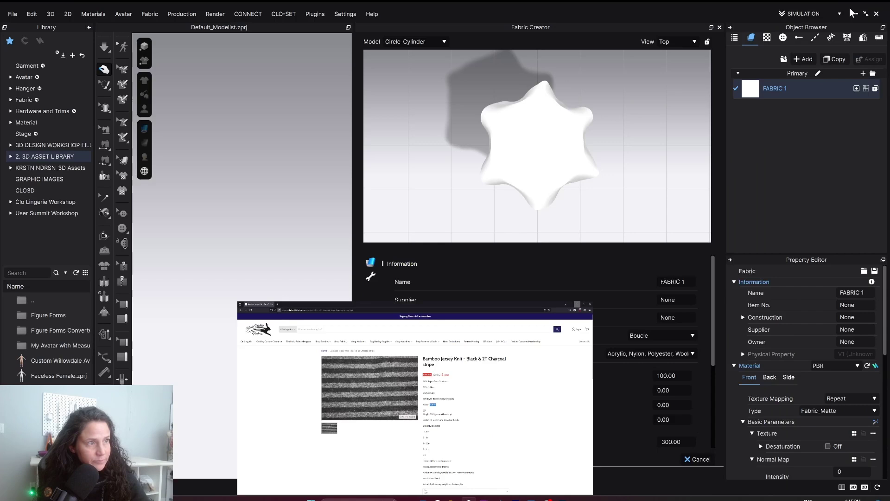
Name the fabric "Knit Cotton Rayon Jersey"
click(669, 280)
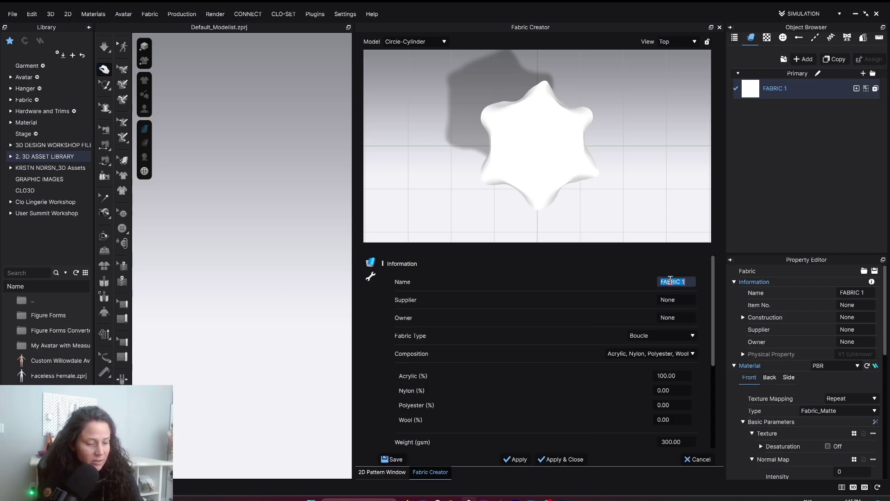
text(Kn)
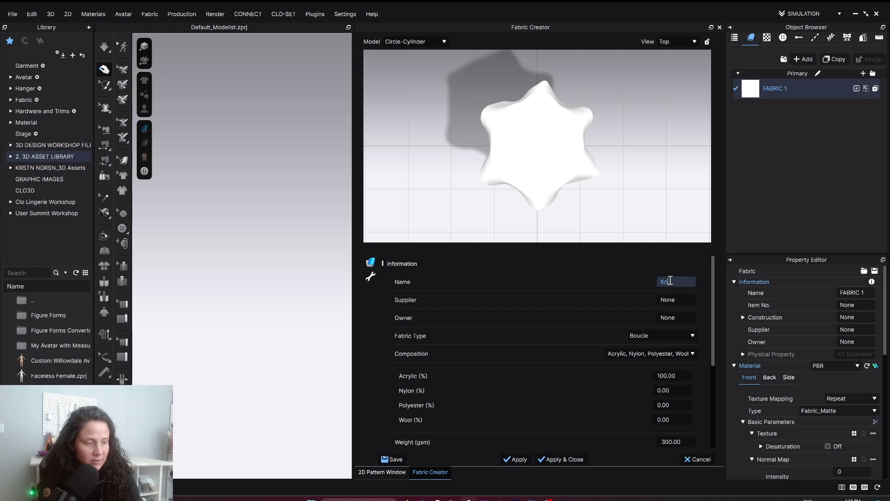
text(it Cotton)
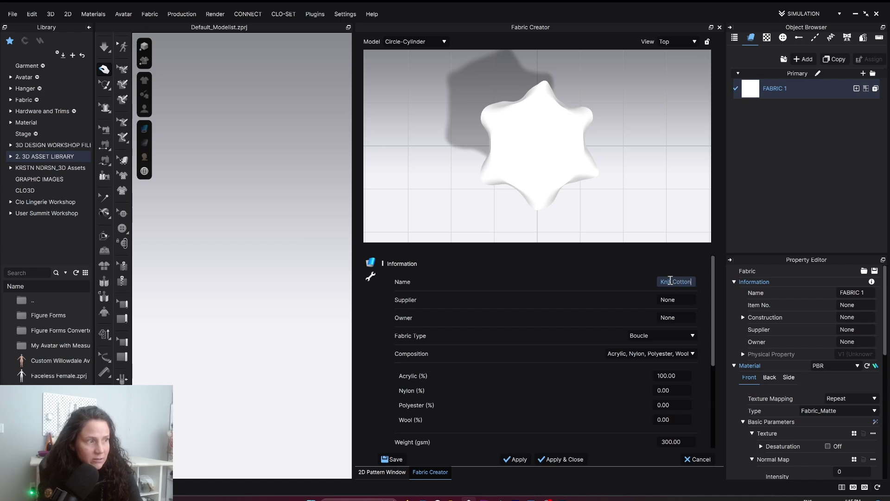
text( Rayon )
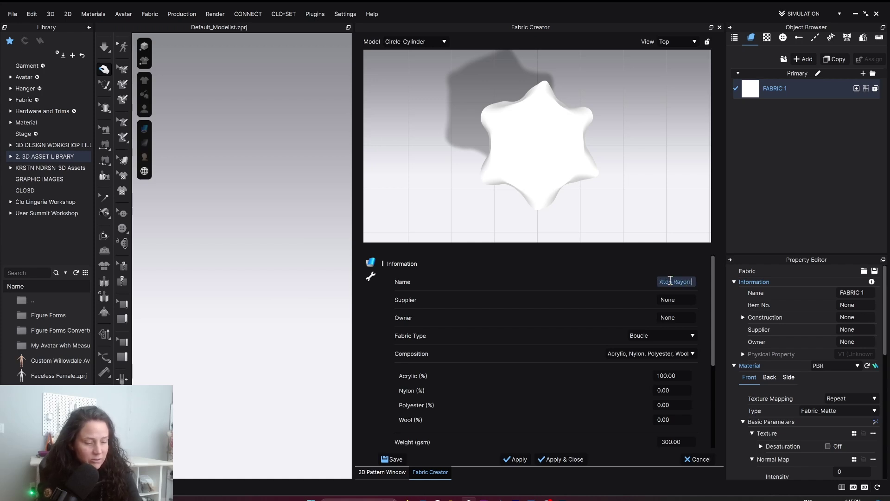
text(Jersey)
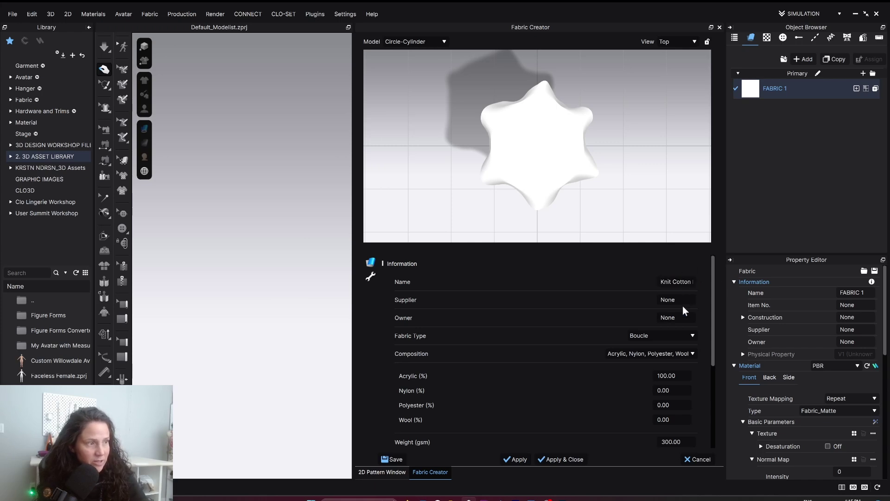
Set the fabric type to Jersey and its composition to Cotton, Modal, Spandex / Elastane
click(685, 335)
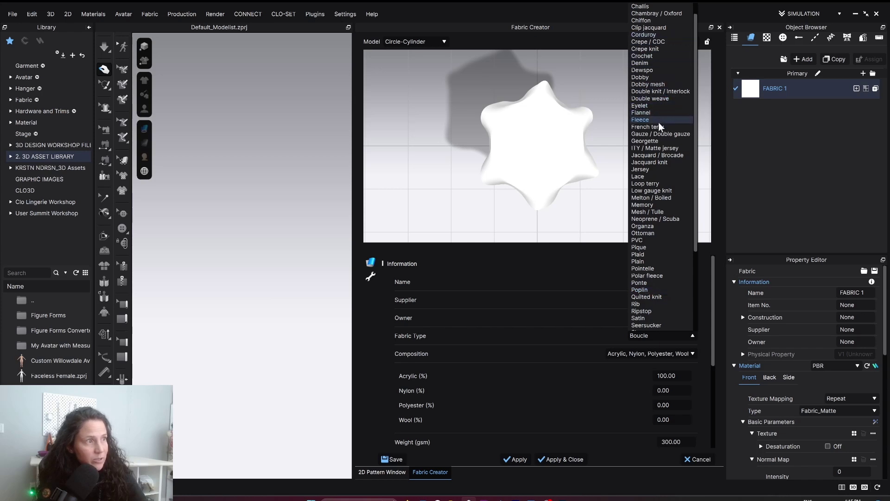
click(653, 169)
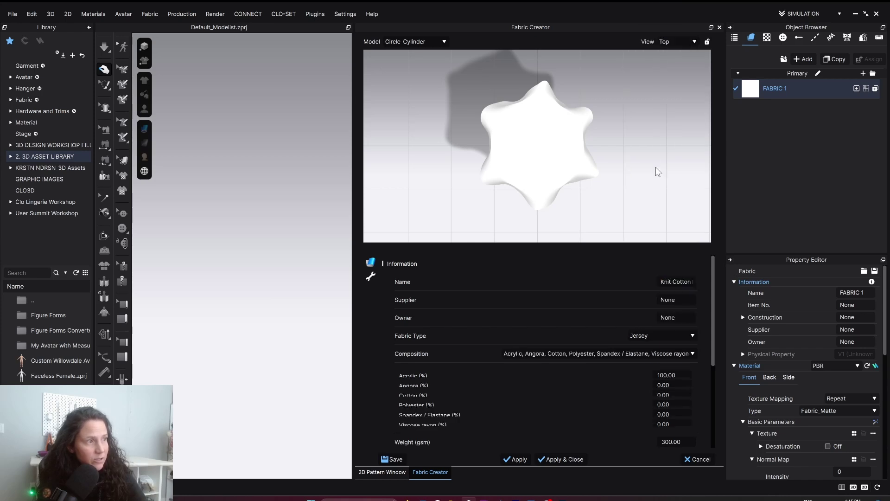
click(691, 353)
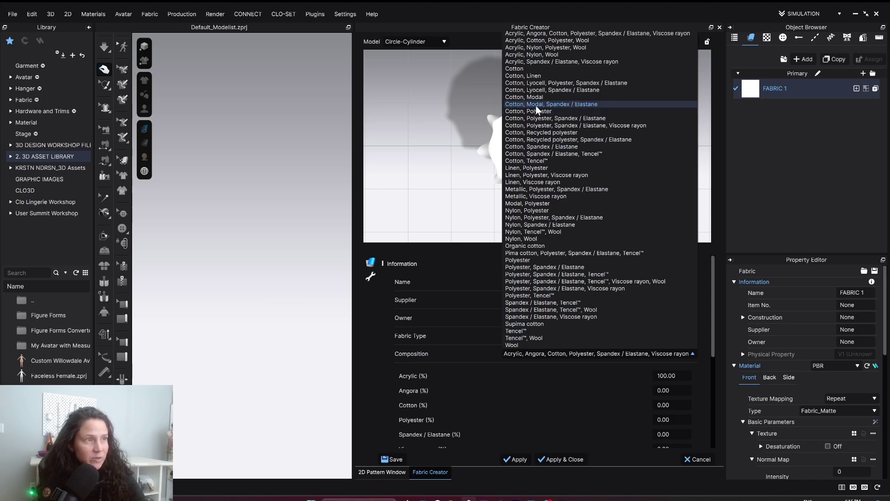
click(535, 105)
scroll(556, 338, down, 2)
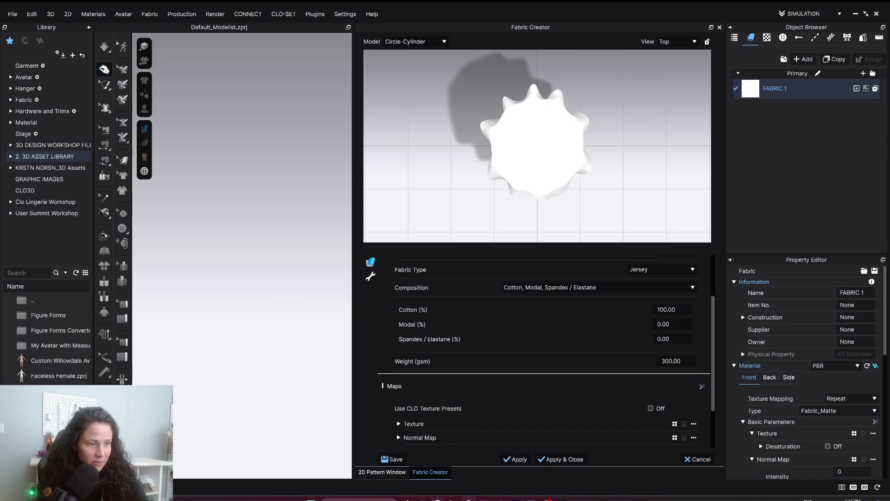
Recheck the fiber percentages on the browser's product page and set the composition to 28% cotton, 66% modal and 6% spandex / elastane
key(alt+Tab)
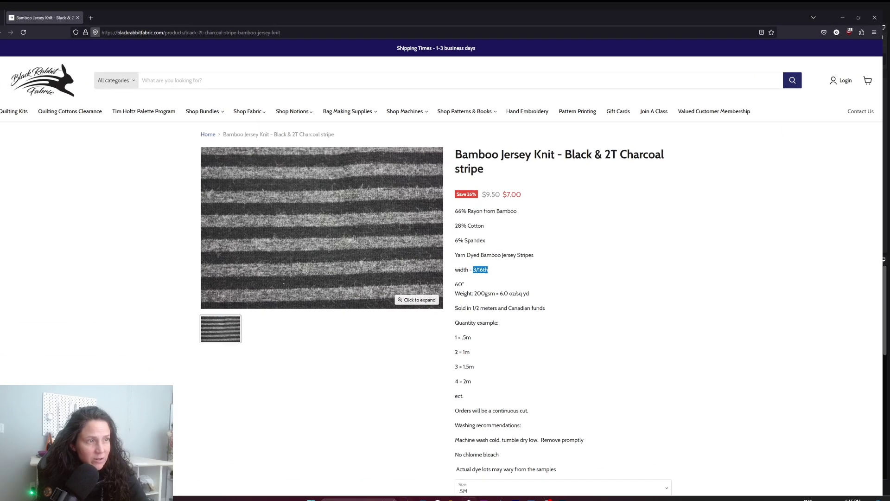
key(alt+Tab)
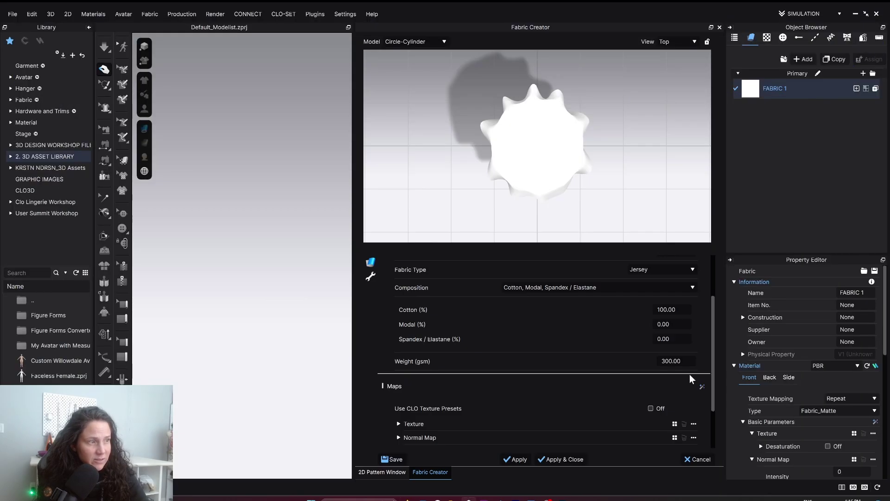
double_click(679, 307)
text(2)
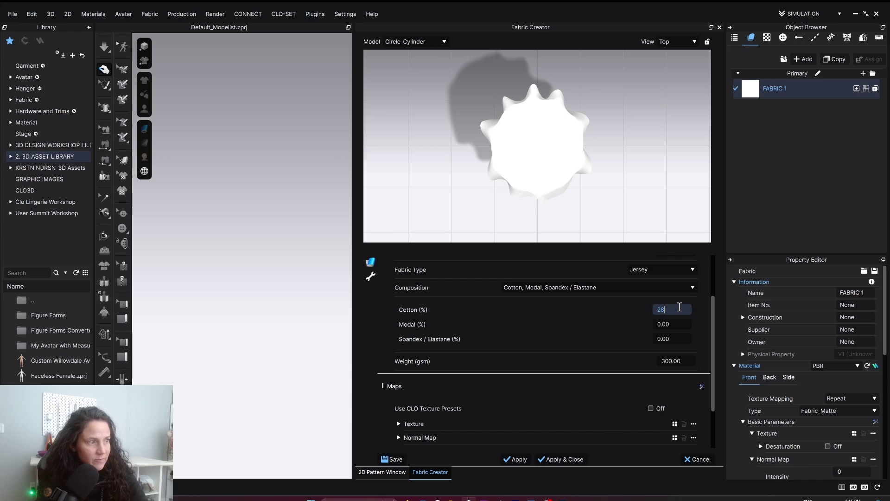
text(8)
double_click(673, 324)
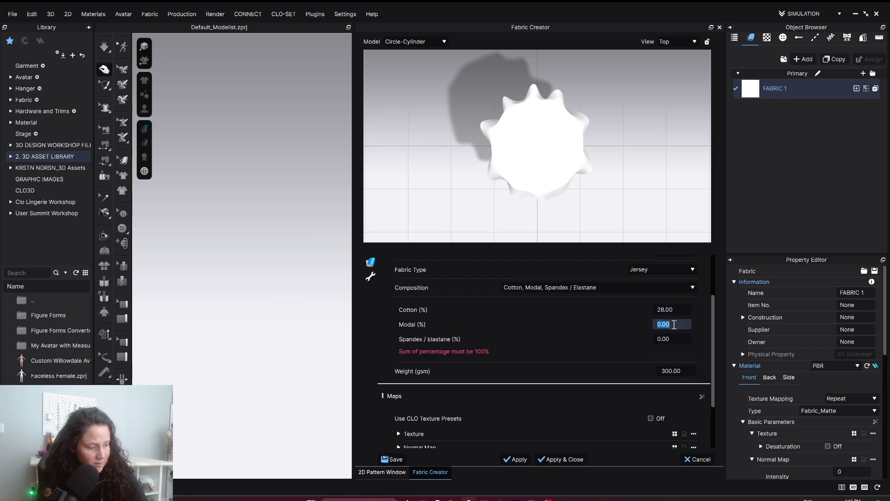
text(66)
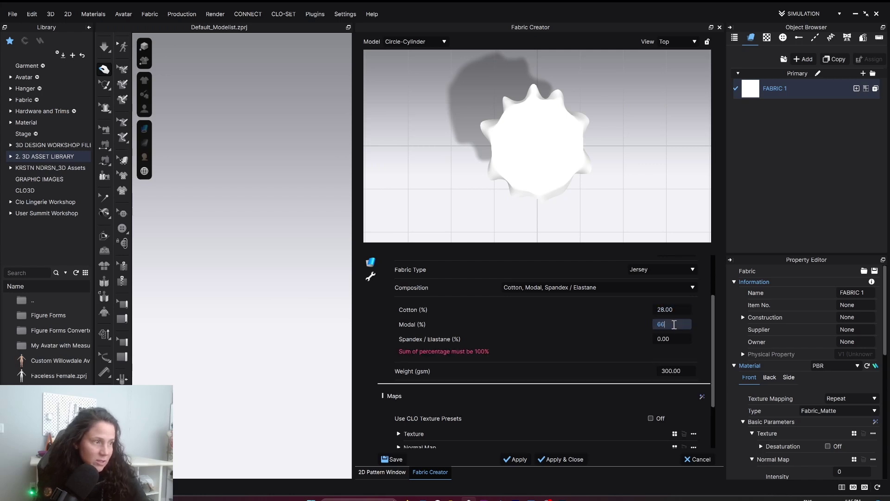
double_click(679, 339)
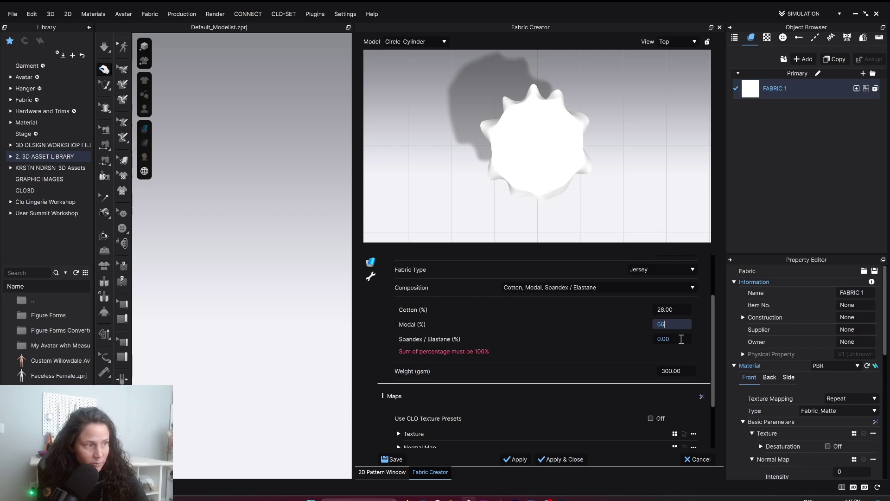
text(6)
click(675, 323)
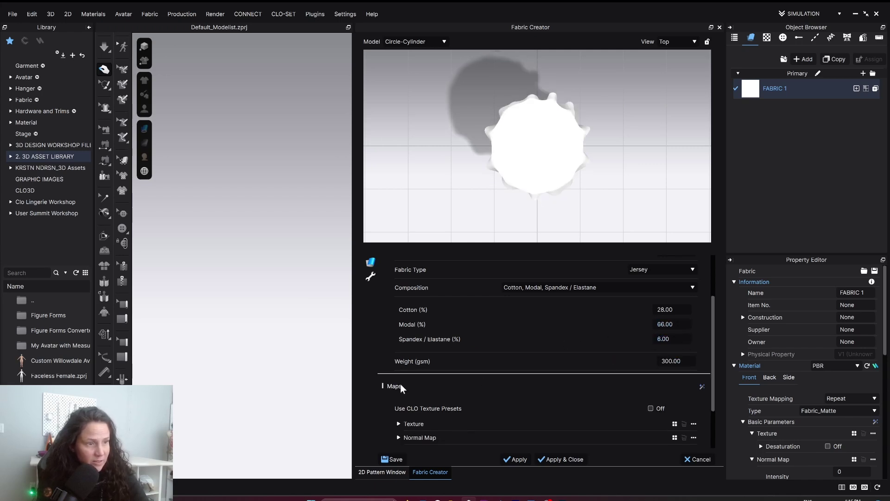
Set the fabric weight to 200 gsm
click(690, 359)
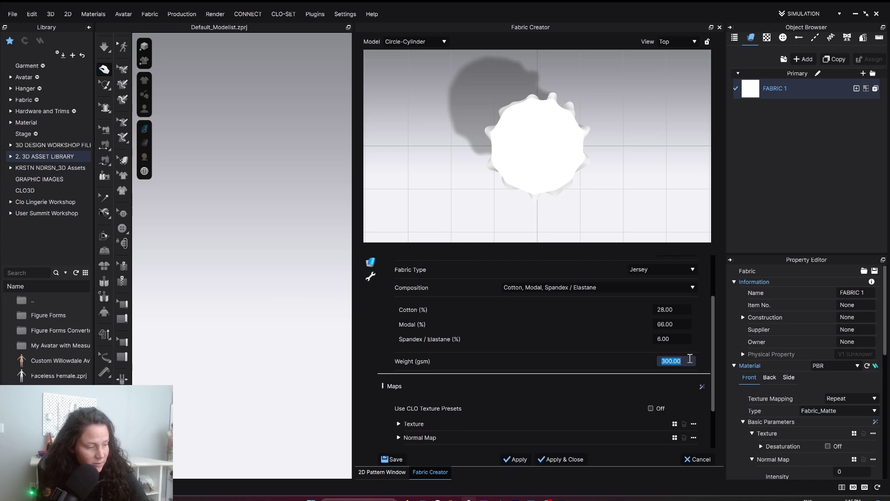
text(200)
key(Return)
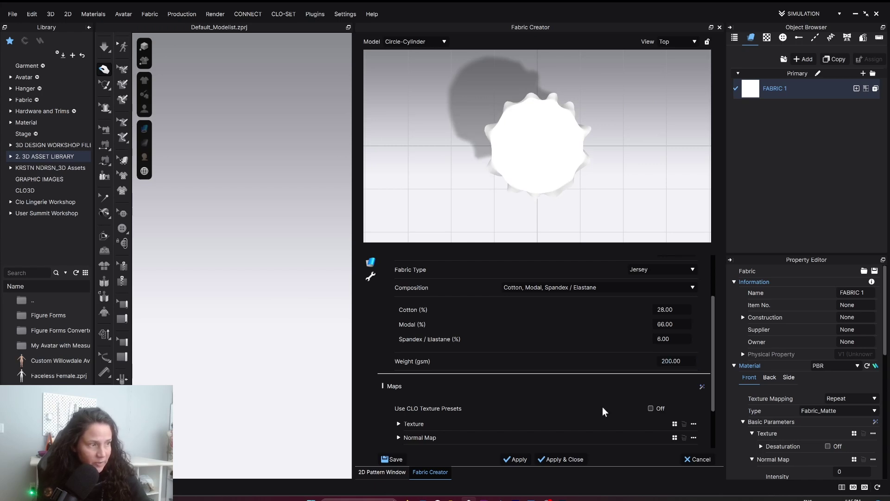
Apply the striped knit image as the fabric's texture map and inspect the stripes on the draped circle preview
scroll(602, 407, down, 1)
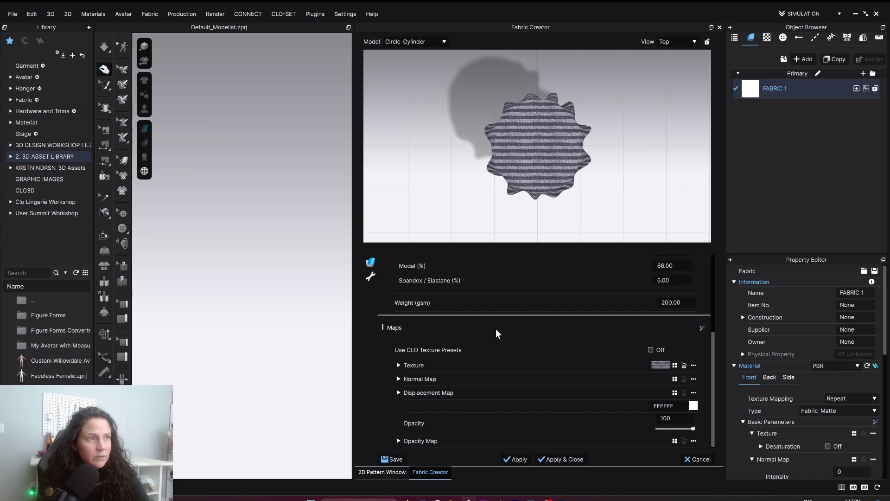
right_drag(529, 151, 562, 88)
scroll(548, 129, up, 10)
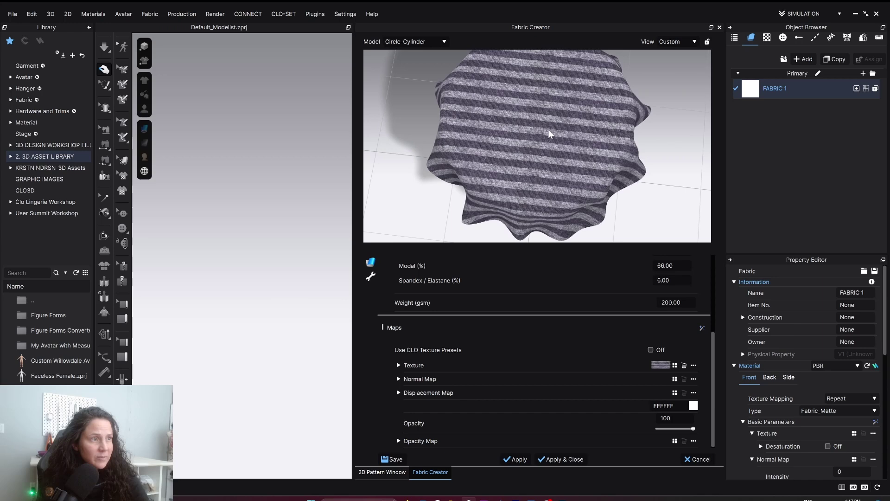
right_drag(560, 132, 590, 159)
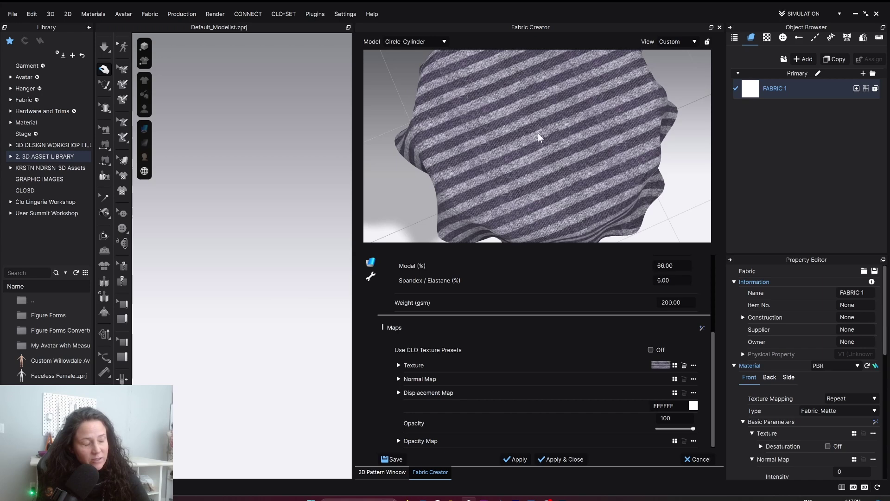
right_drag(500, 181, 440, 168)
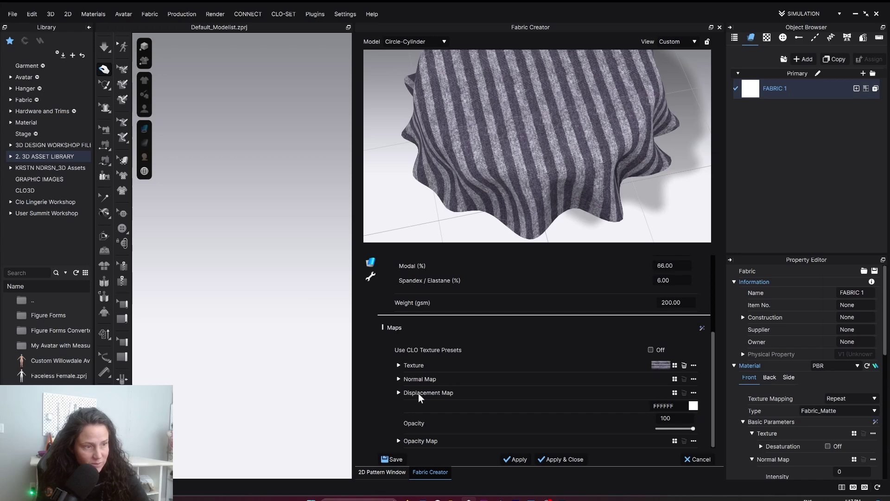
Add a normal map to the fabric and set its intensity to 14
click(398, 379)
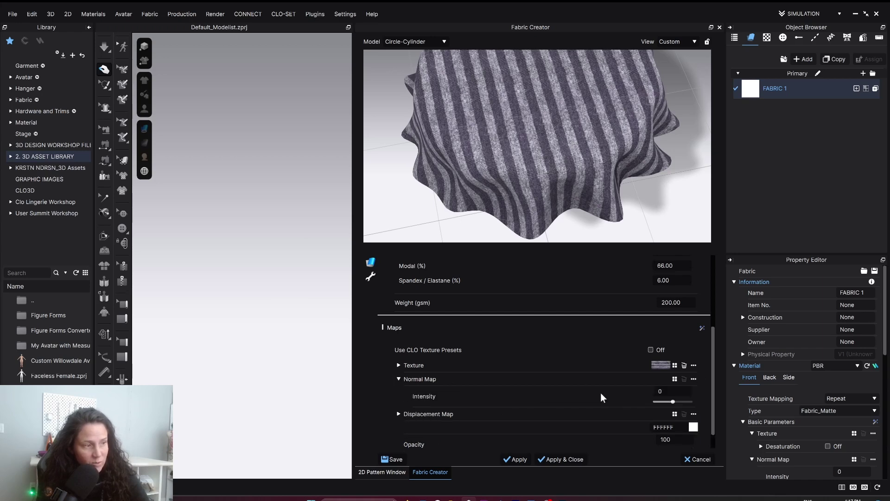
drag(673, 404, 675, 403)
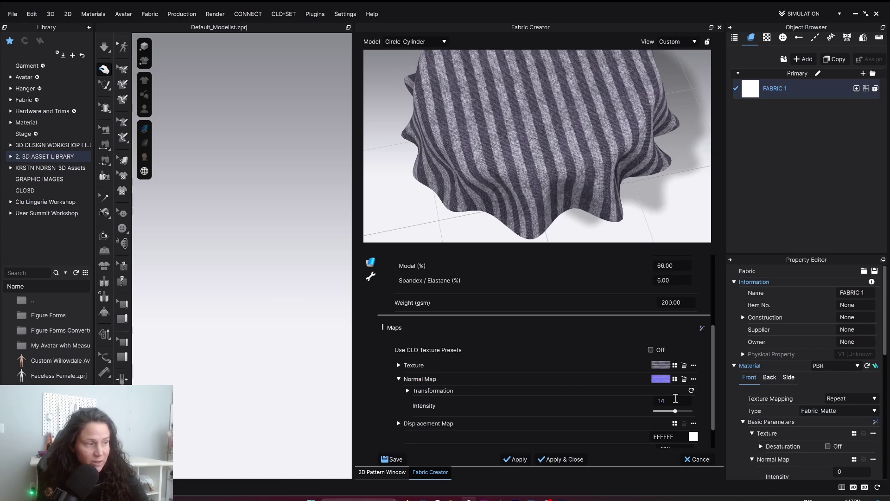
right_drag(569, 115, 547, 146)
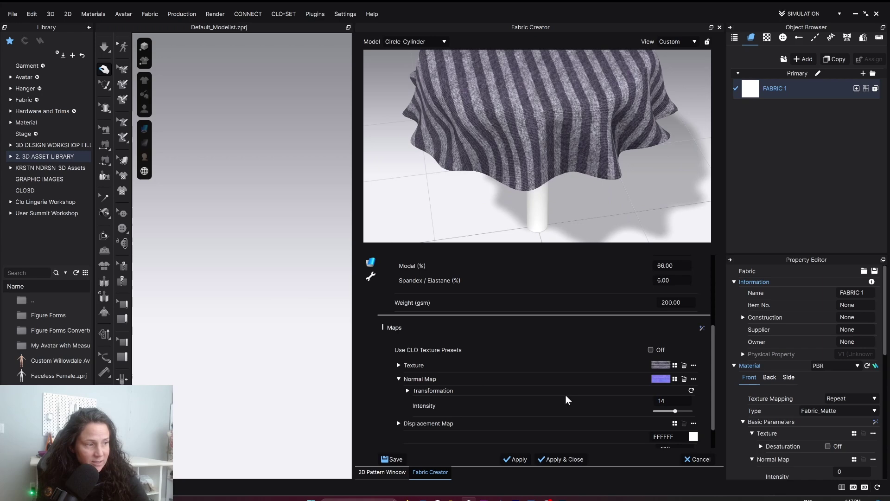
scroll(566, 396, down, 1)
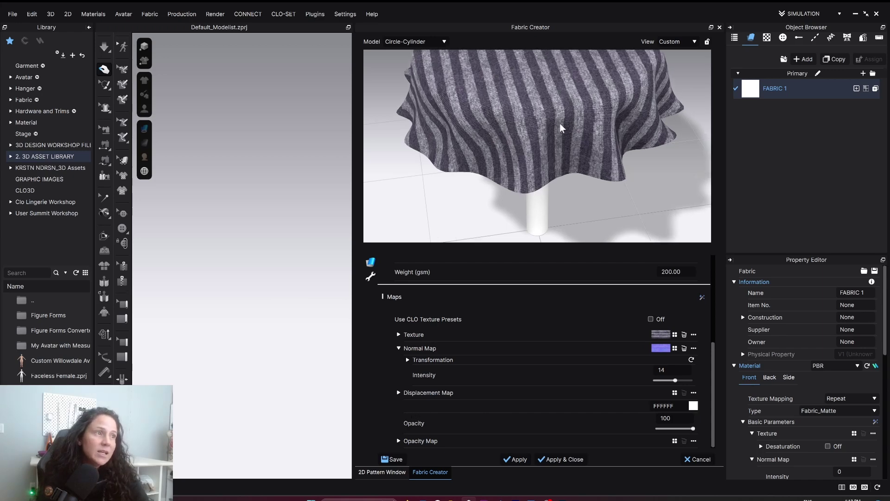
Inspect the knit surface up close on the draped preview, apply the fabric settings and close the Fabric Creator
right_drag(560, 124, 535, 241)
scroll(533, 216, up, 3)
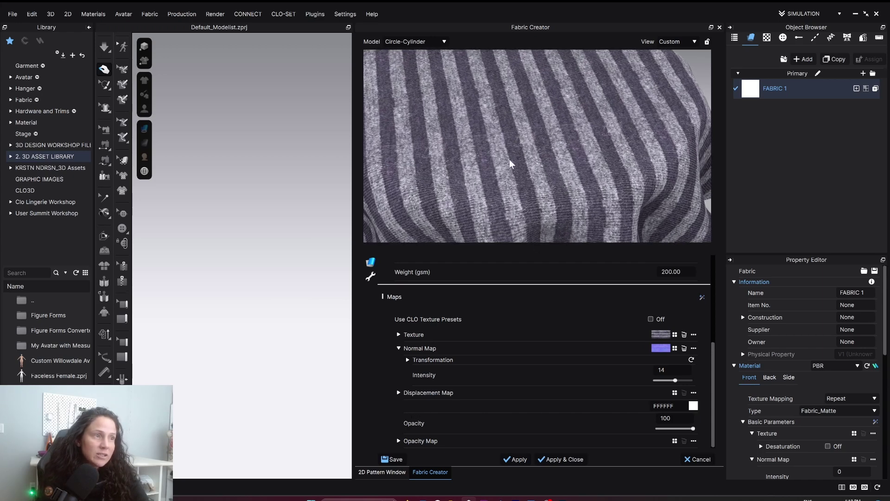
right_drag(509, 160, 557, 133)
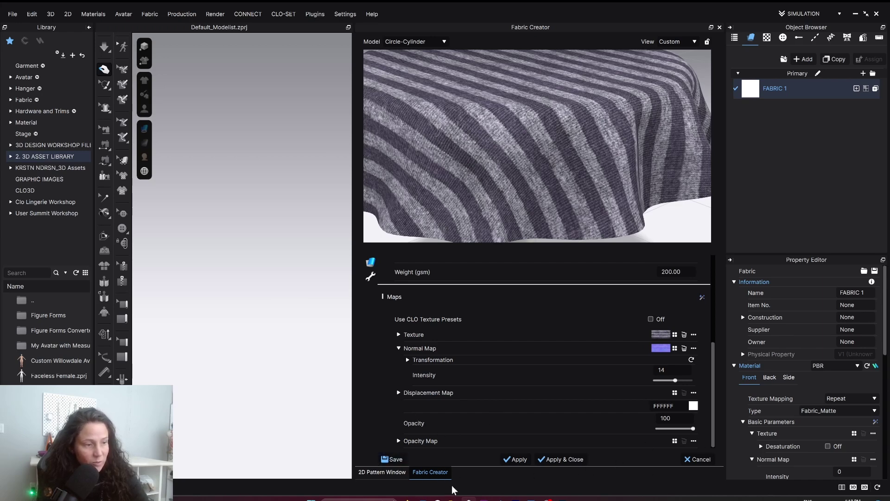
click(527, 461)
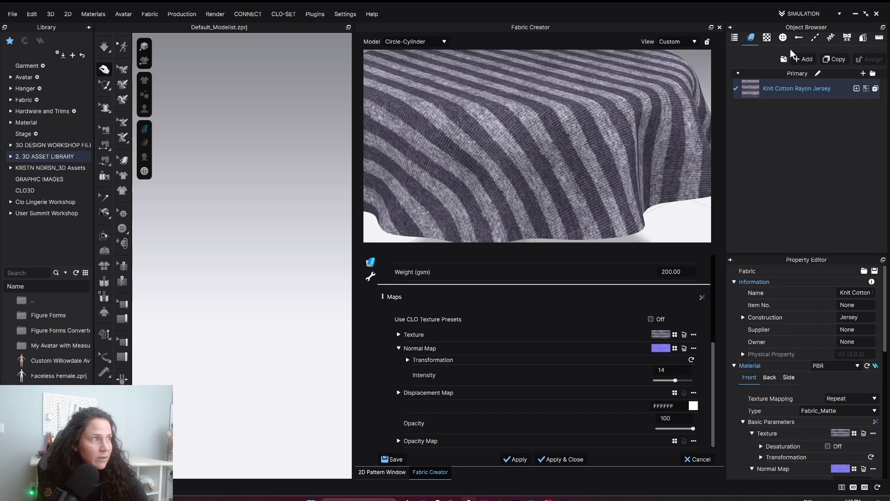
click(551, 463)
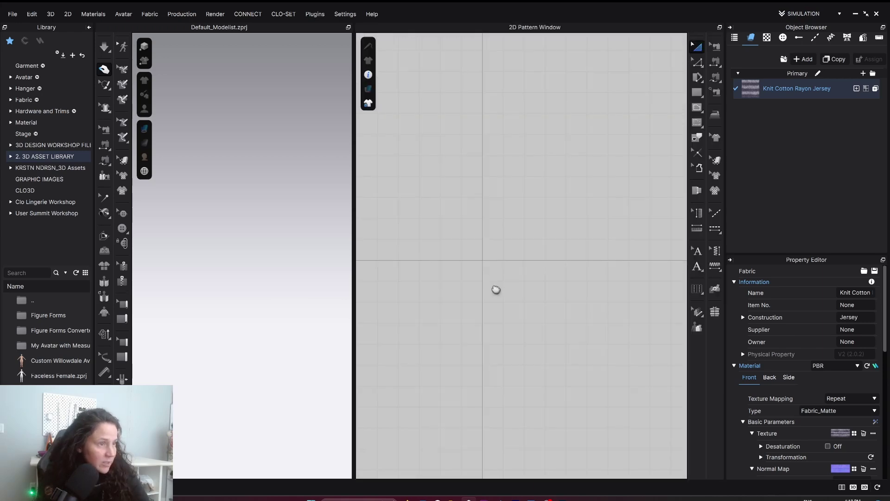
Draw a nearly square rectangular pattern piece with an outline length of about 379 cm and frame it in the 2D and 3D views
scroll(493, 296, up, 2)
key(s)
drag(425, 177, 626, 360)
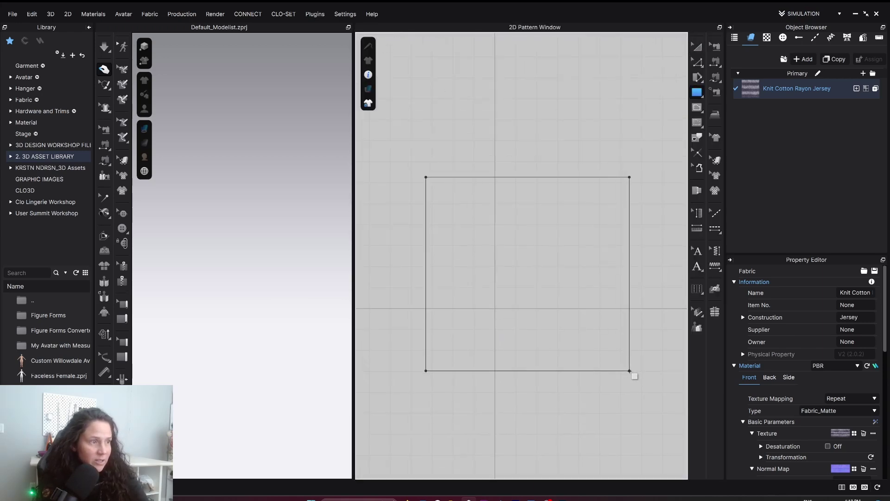
scroll(503, 234, up, 3)
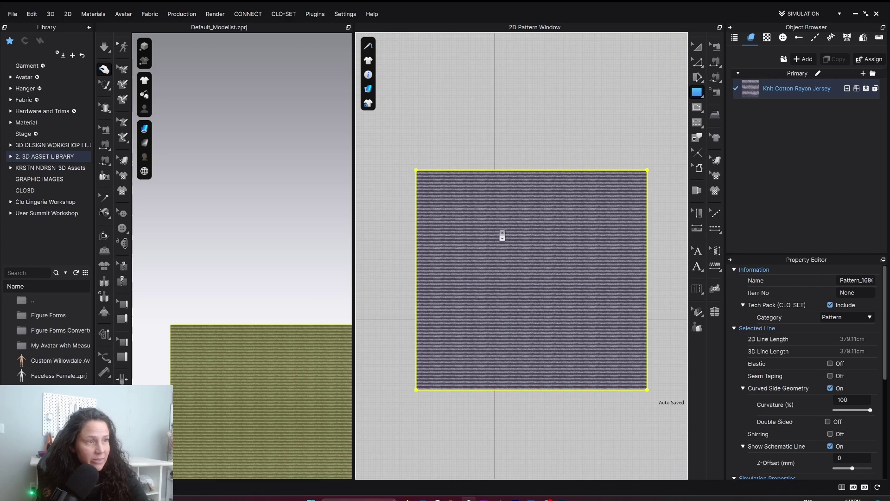
scroll(521, 297, down, 1)
right_drag(521, 297, 451, 280)
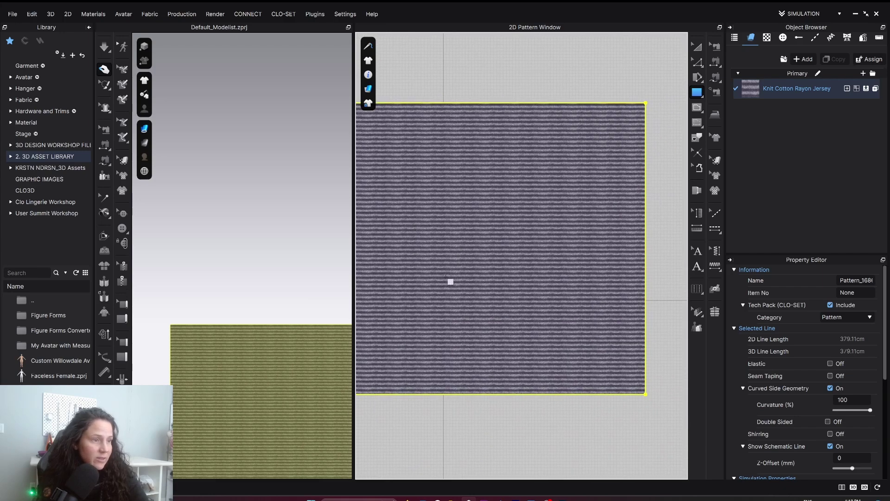
middle_drag(241, 400, 203, 221)
right_drag(203, 221, 250, 237)
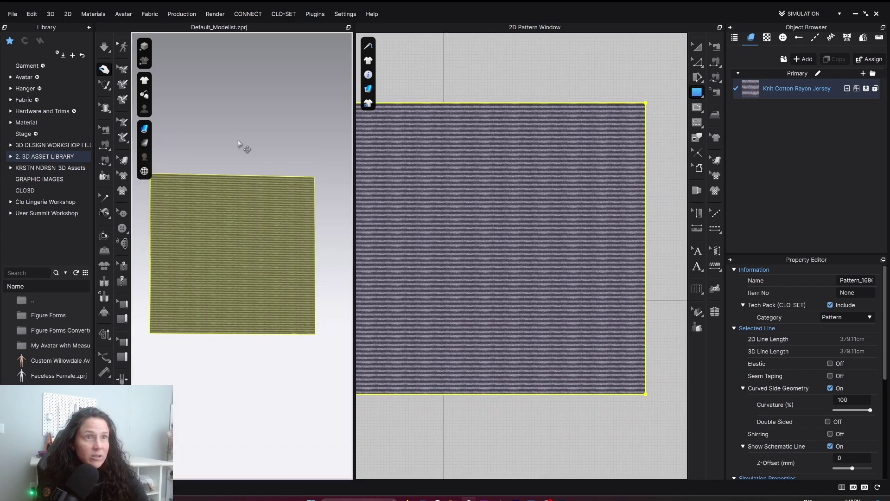
Start an interactive render of the striped pattern piece and collapse the Library, Object Browser and Property Editor
click(89, 27)
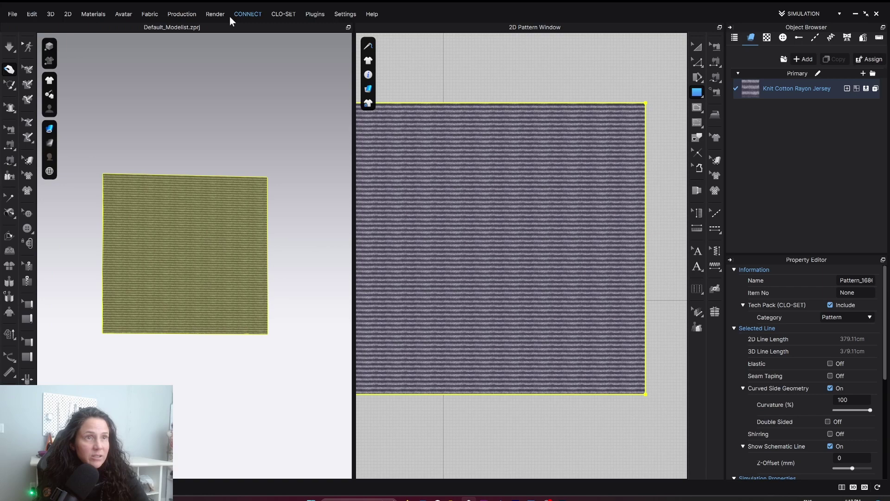
click(215, 14)
click(226, 36)
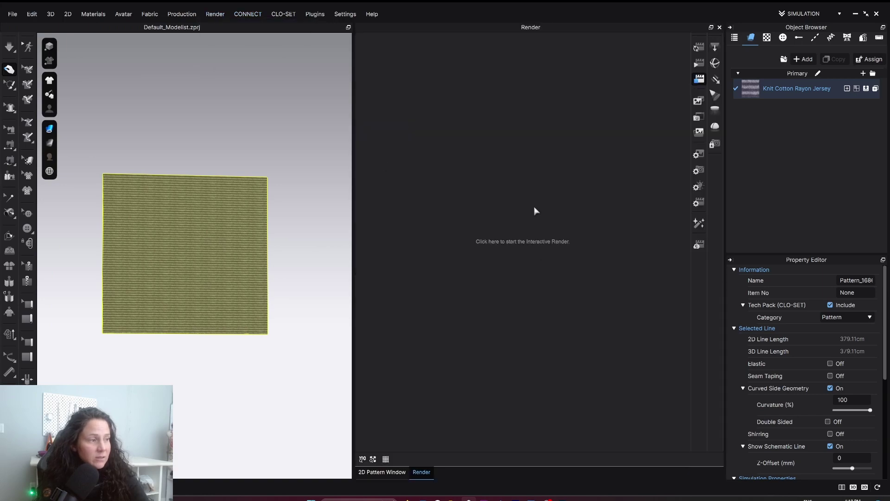
click(730, 27)
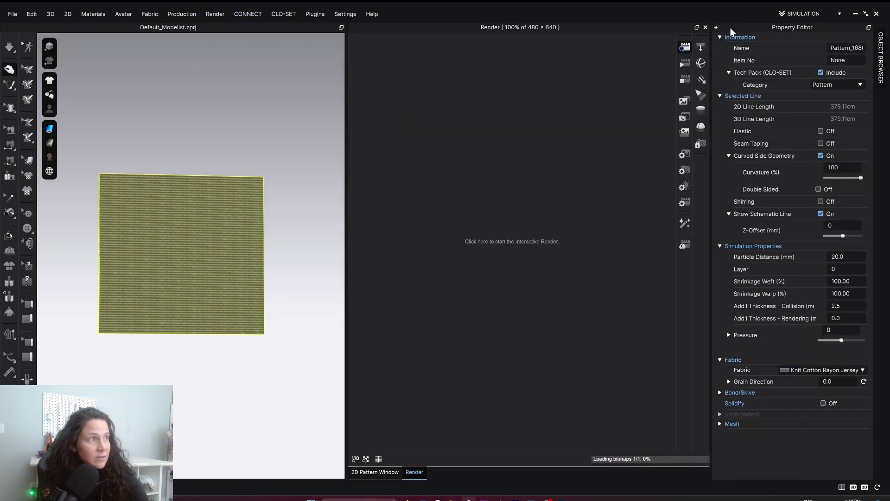
click(730, 28)
scroll(653, 246, up, 8)
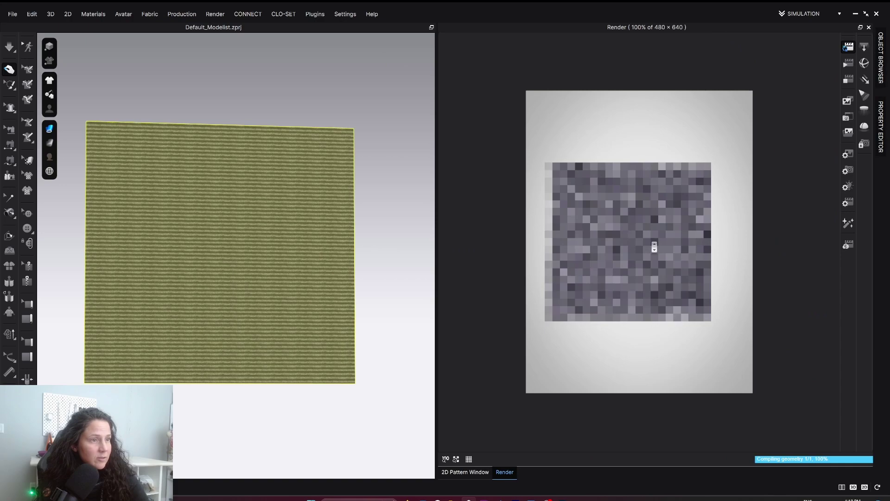
scroll(644, 246, up, 1)
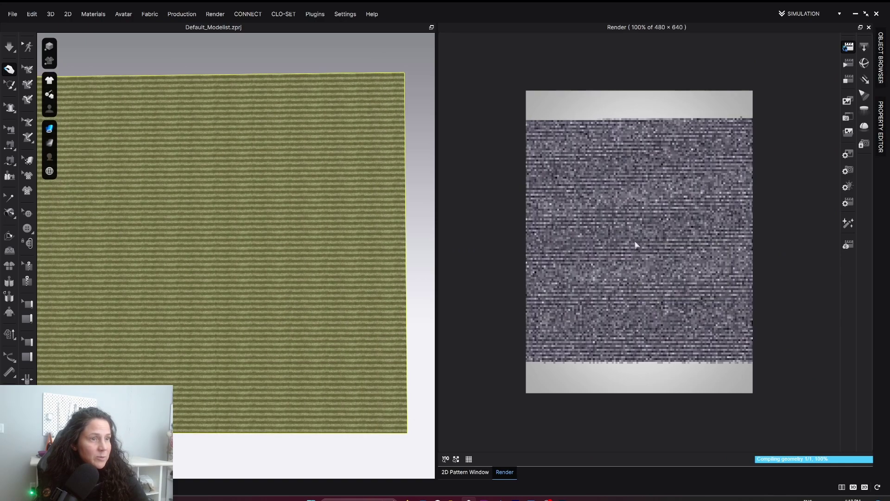
right_click(635, 244)
click(622, 388)
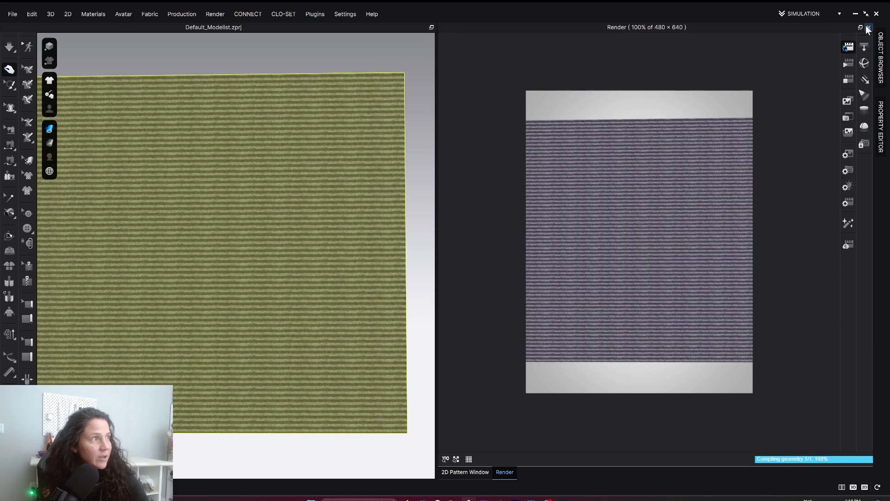
Close the Render window and return to the 2D pattern view
click(876, 13)
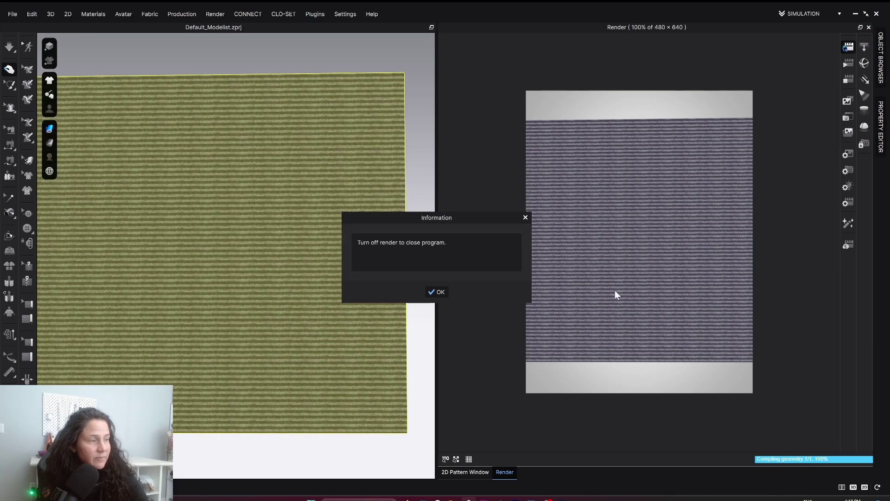
click(435, 292)
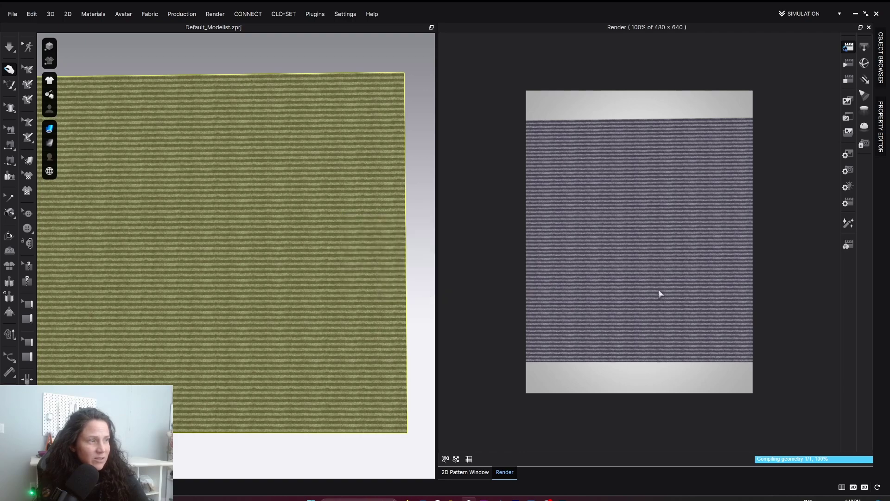
click(869, 27)
scroll(608, 318, down, 3)
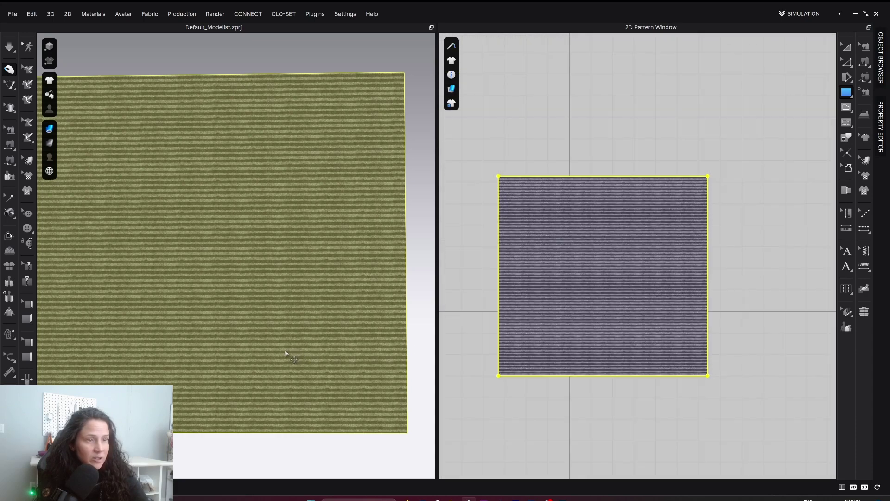
scroll(259, 368, down, 2)
right_drag(252, 373, 268, 369)
scroll(564, 298, up, 2)
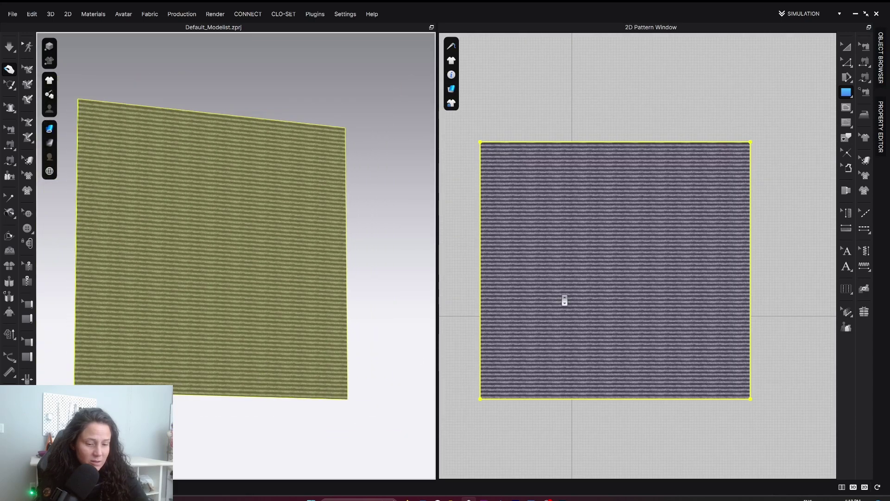
Shrink the square striped pattern piece into a low horizontal rectangle about 11.8 in wide
key(a)
click(562, 295)
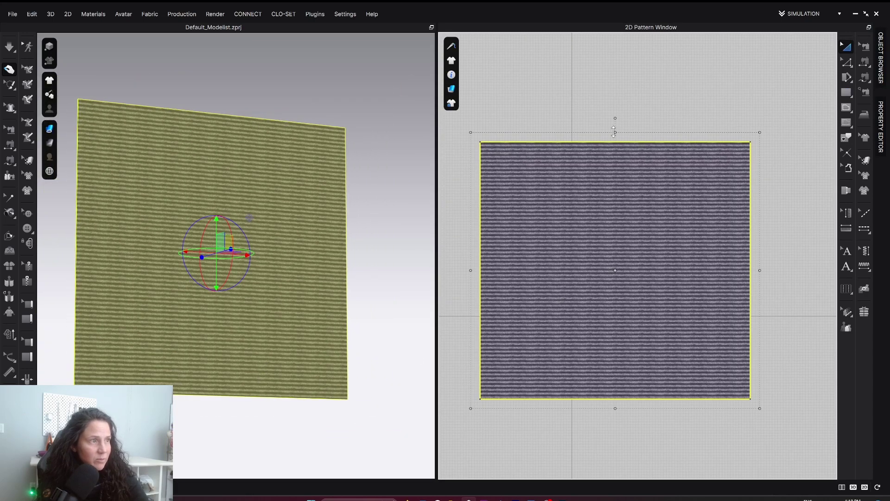
drag(615, 132, 616, 345)
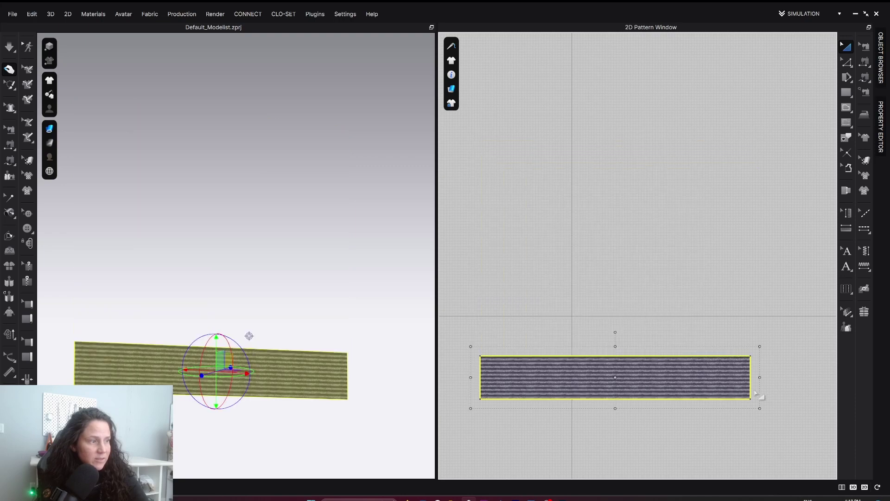
drag(760, 379, 579, 320)
scroll(581, 318, up, 5)
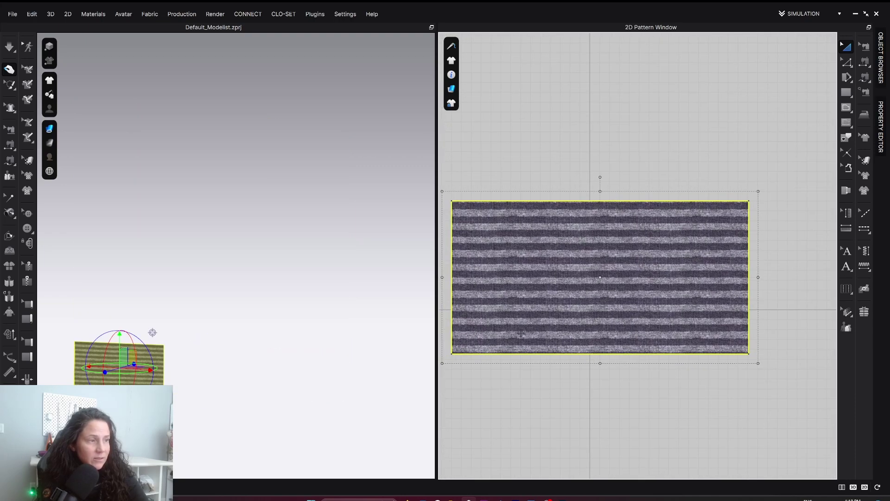
Examine the stripe scale and fabric repeat on the resized piece in the 3D and 2D views
right_drag(330, 364, 310, 360)
middle_drag(235, 370, 288, 312)
scroll(225, 353, up, 3)
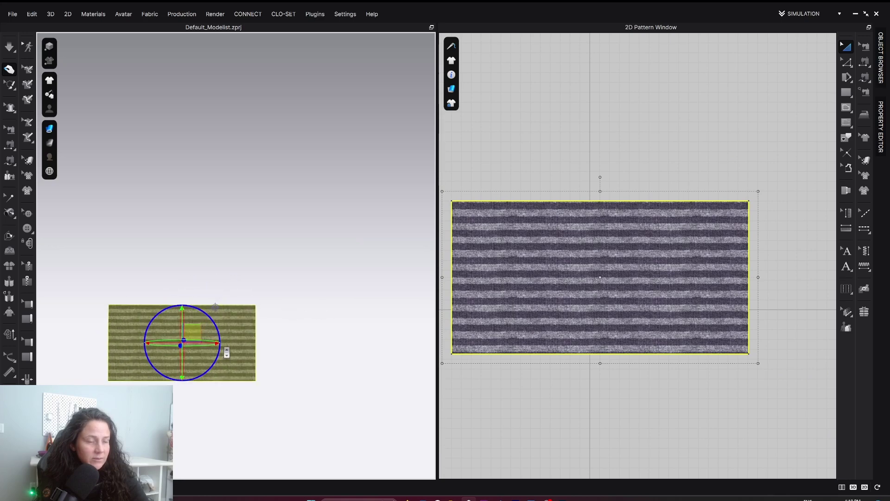
middle_drag(224, 354, 292, 258)
click(264, 399)
scroll(264, 399, up, 5)
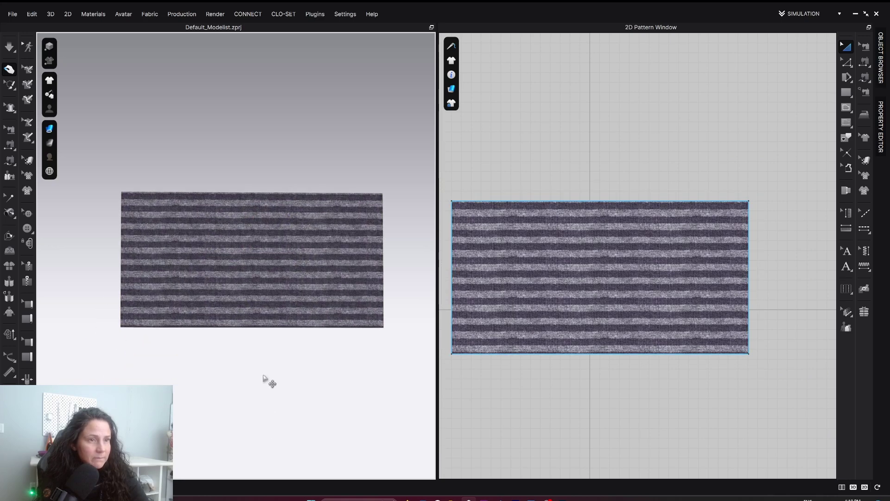
middle_drag(255, 390, 246, 398)
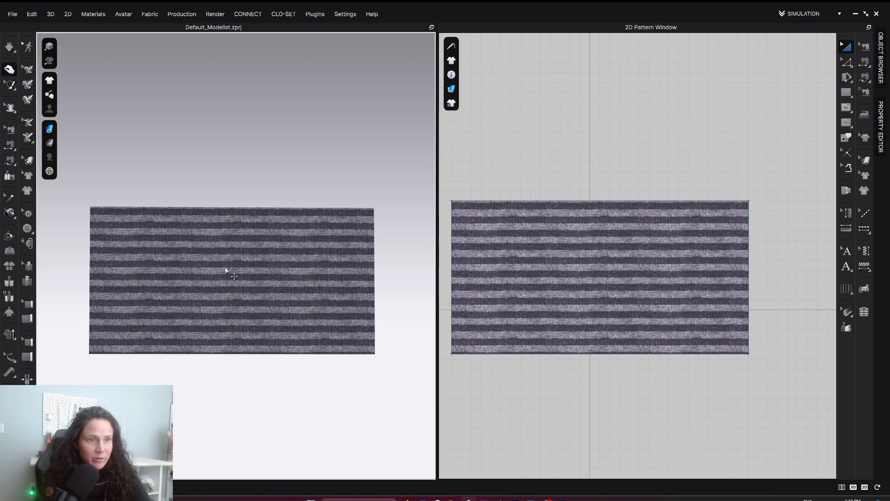
middle_drag(693, 279, 734, 278)
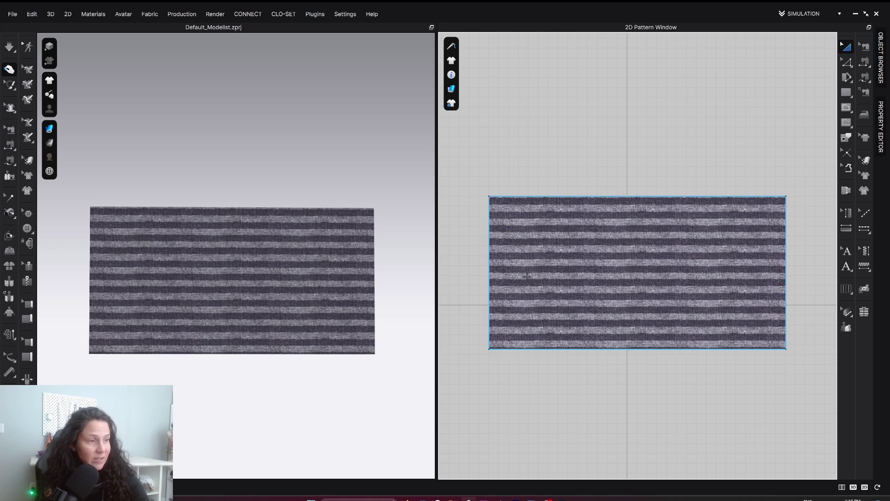
scroll(533, 199, up, 2)
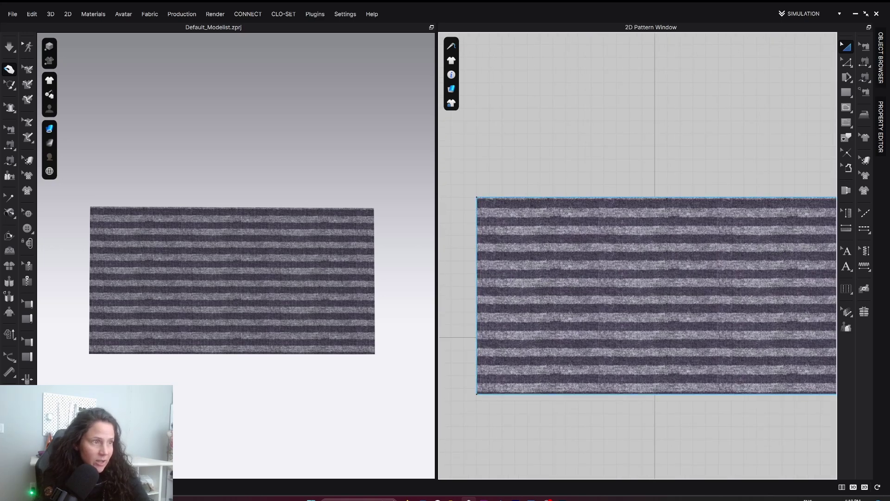
click(543, 420)
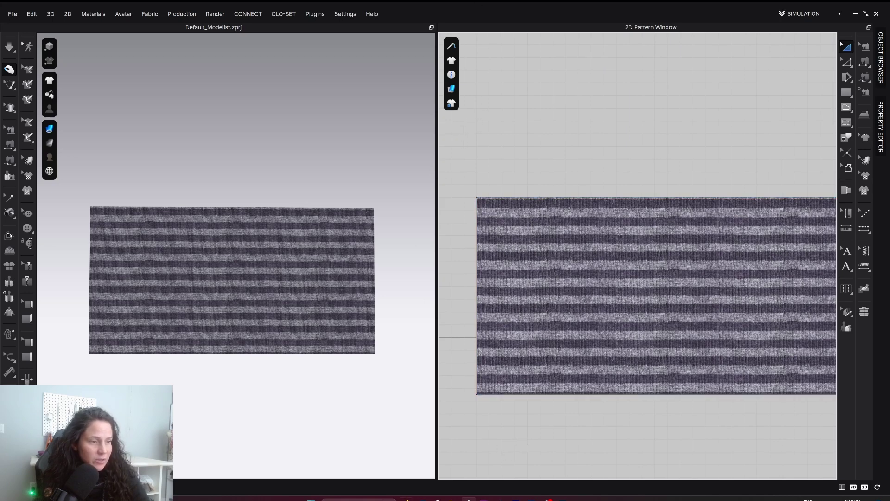
Open the Windows Calculator, divide 3 by 16 to convert the stripe width to decimal inches, and close it
key(super)
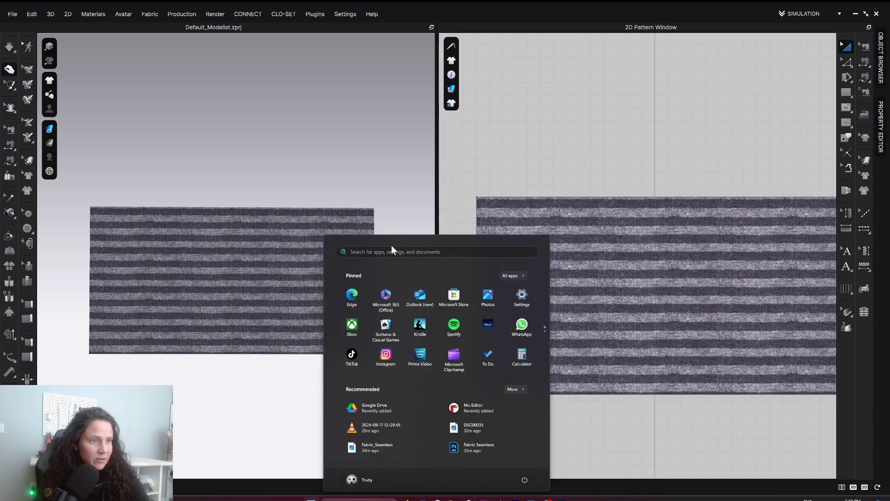
text(ca)
click(349, 301)
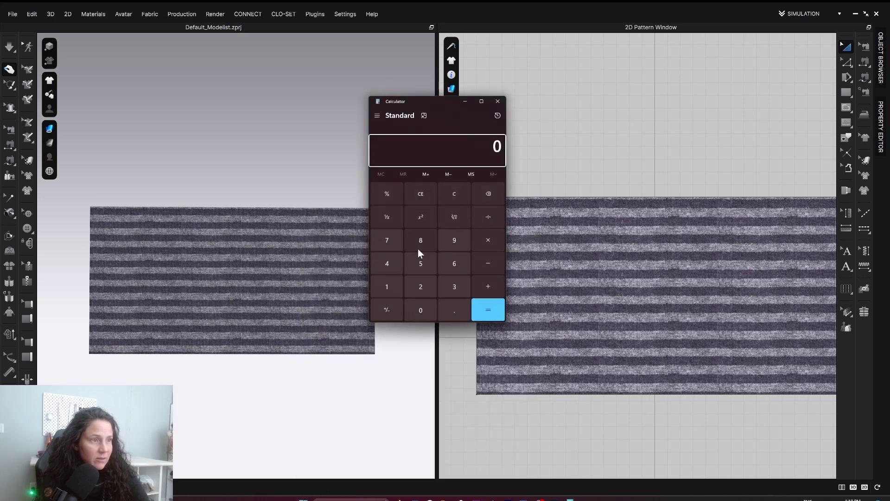
click(457, 289)
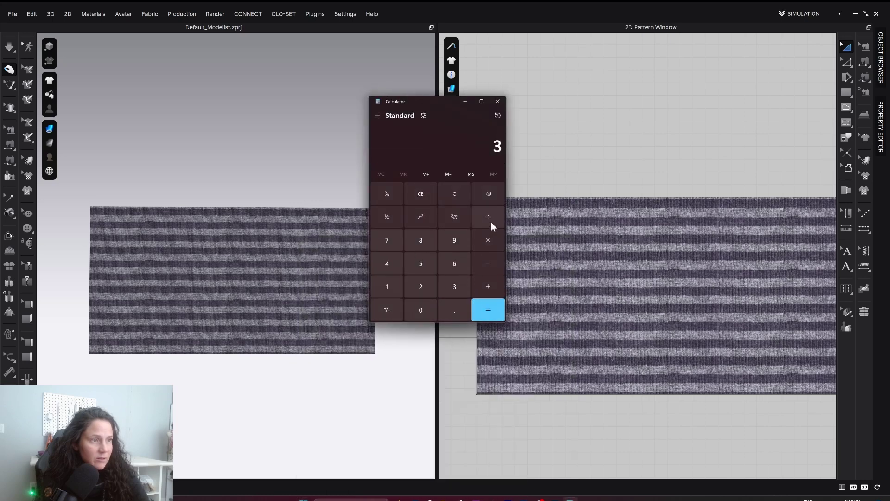
click(445, 265)
click(482, 308)
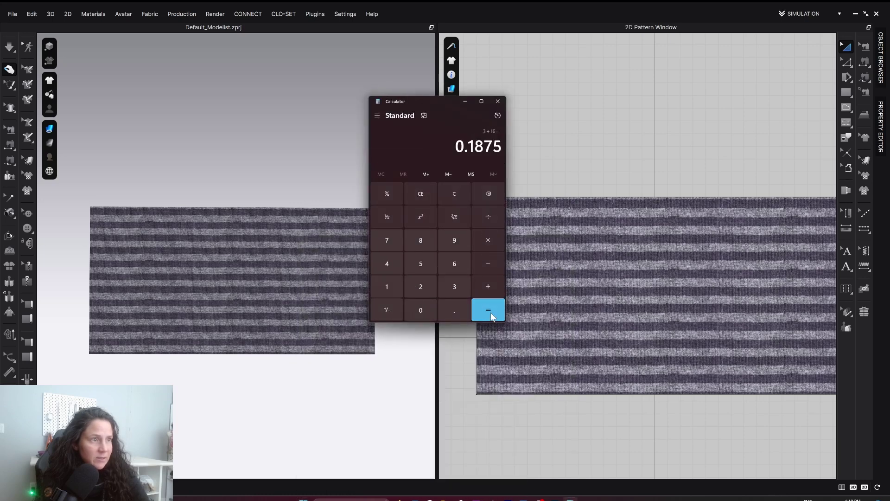
click(497, 105)
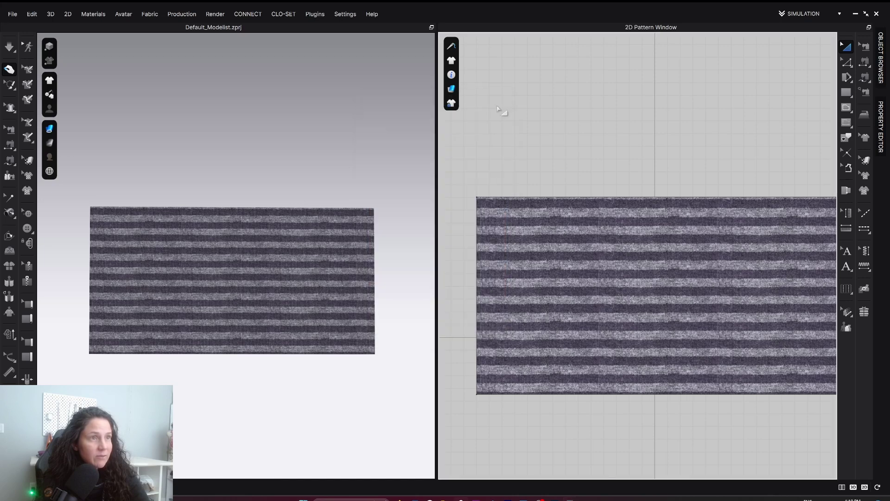
Change the unit system to Inch in the user interface settings
click(345, 13)
click(351, 32)
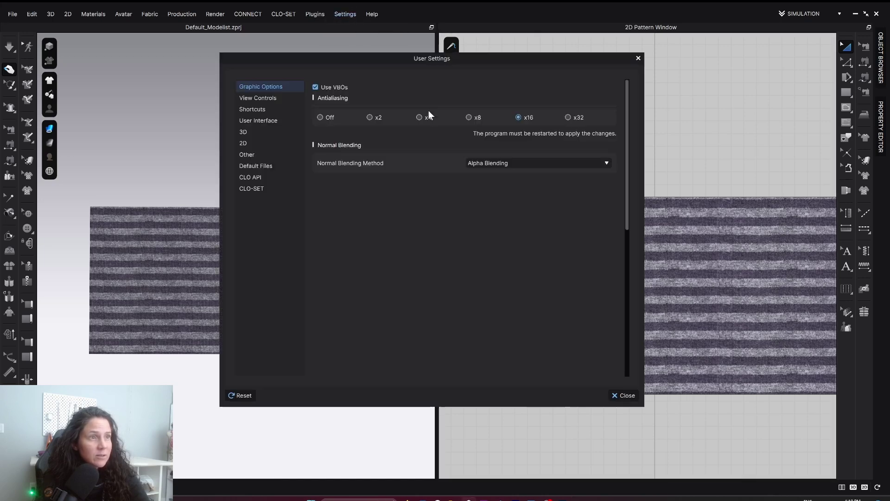
click(259, 121)
click(605, 111)
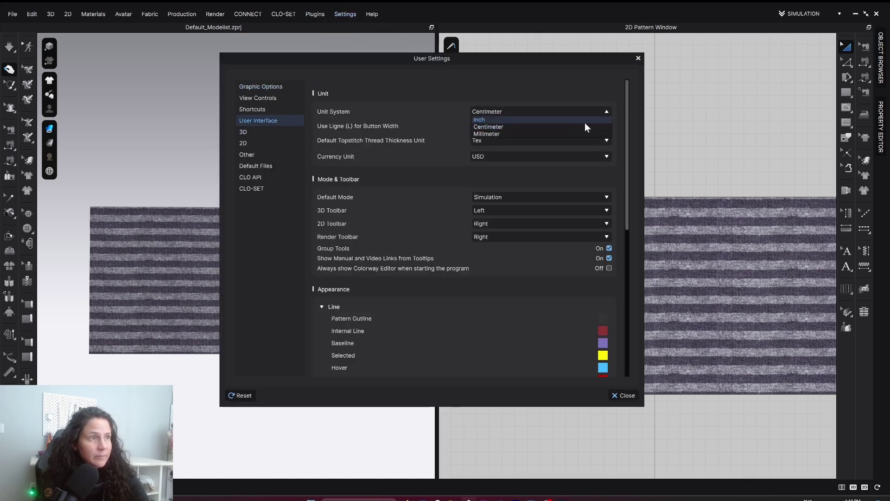
click(583, 123)
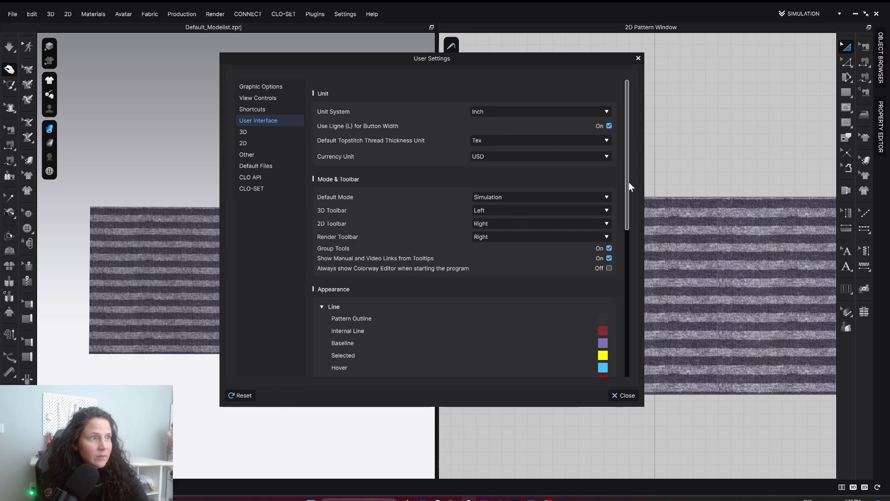
click(638, 58)
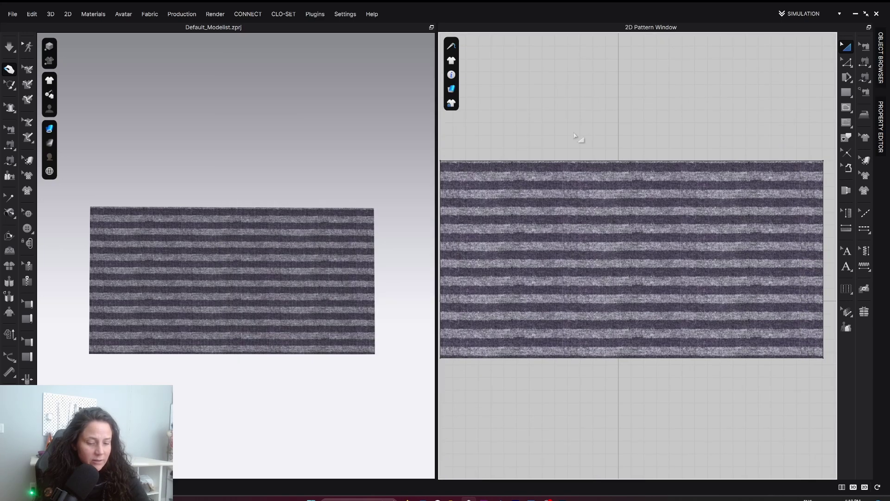
Offset the pattern piece's upper edge as 8 internal lines spaced 0.188 in apart, with Extend enabled
key(z)
click(527, 161)
right_click(528, 161)
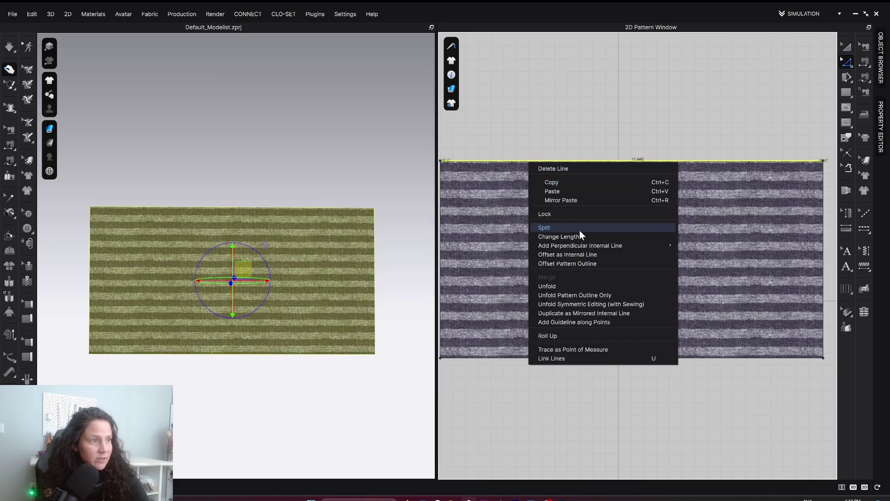
click(578, 254)
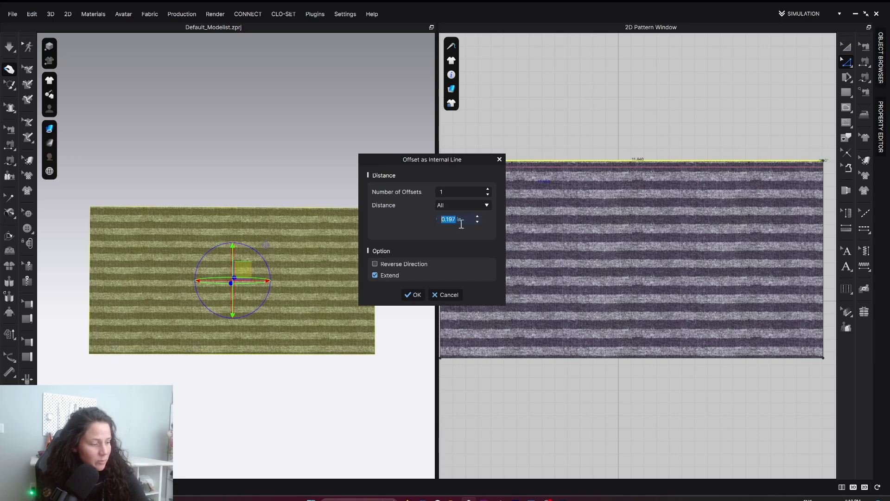
text(.18)
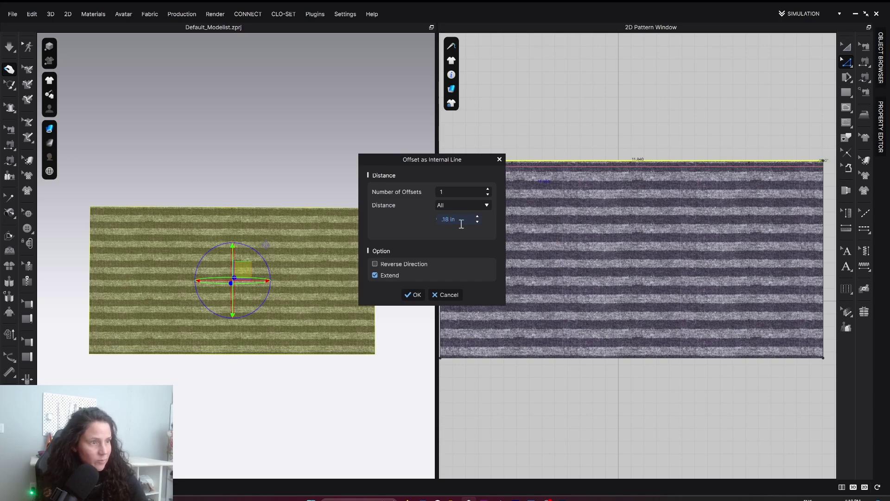
text(8)
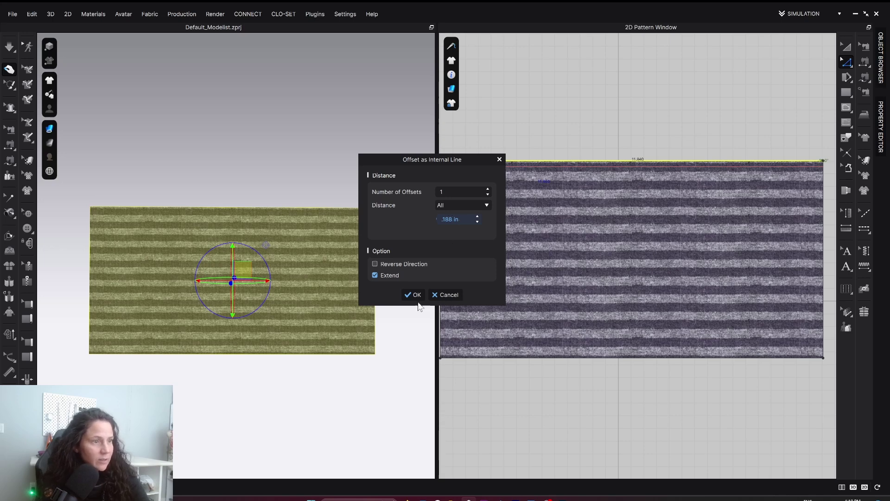
scroll(487, 187, up, 7)
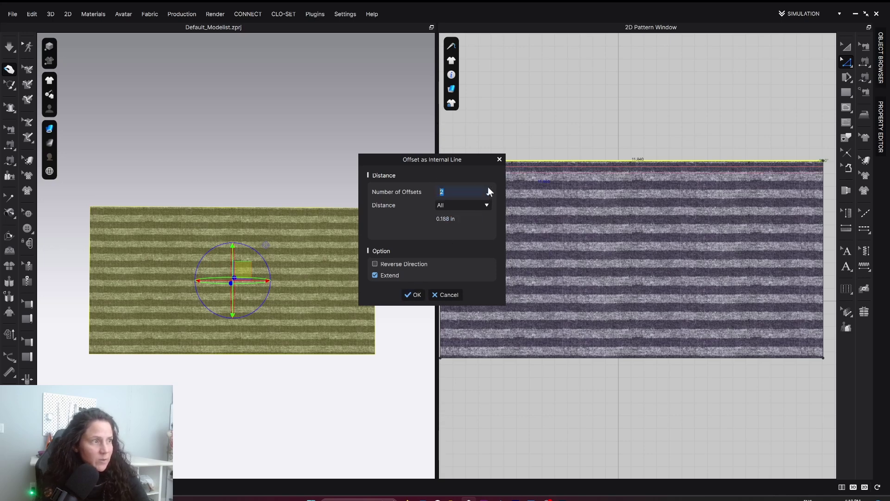
click(412, 295)
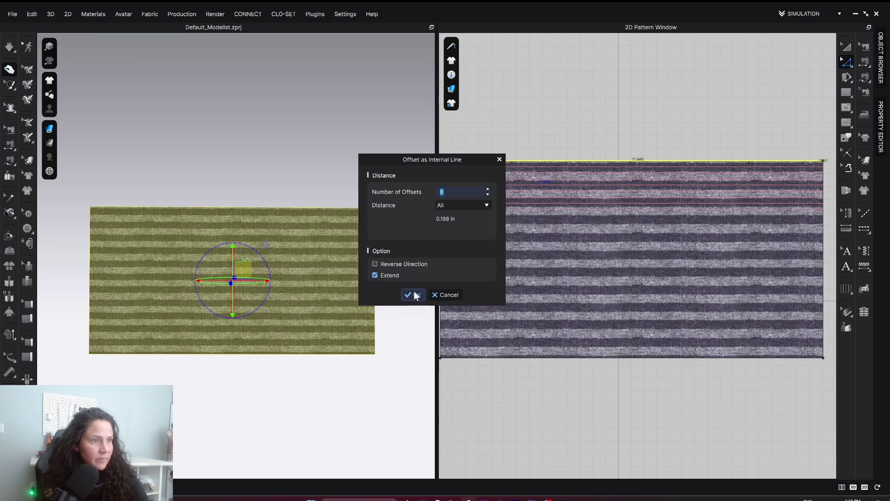
scroll(510, 194, up, 3)
scroll(529, 225, up, 2)
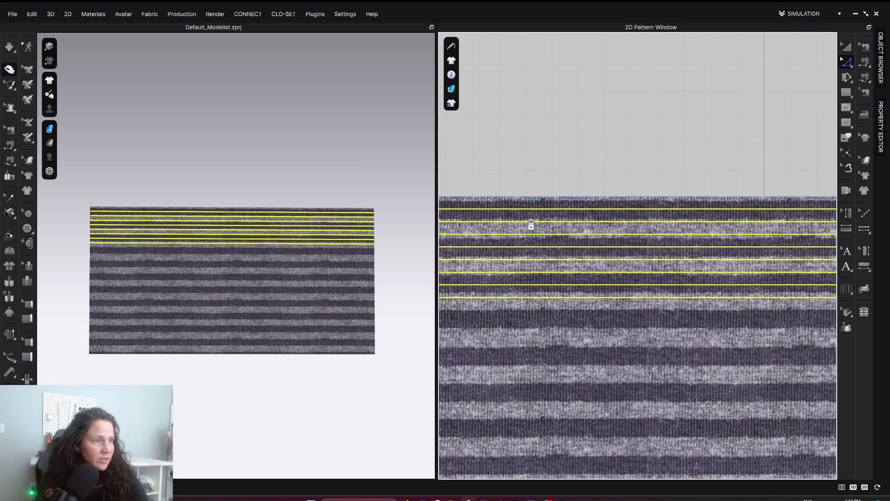
Scale down the striped knit texture on the piece and shift it so a stripe edge lines up with the internal lines
click(864, 160)
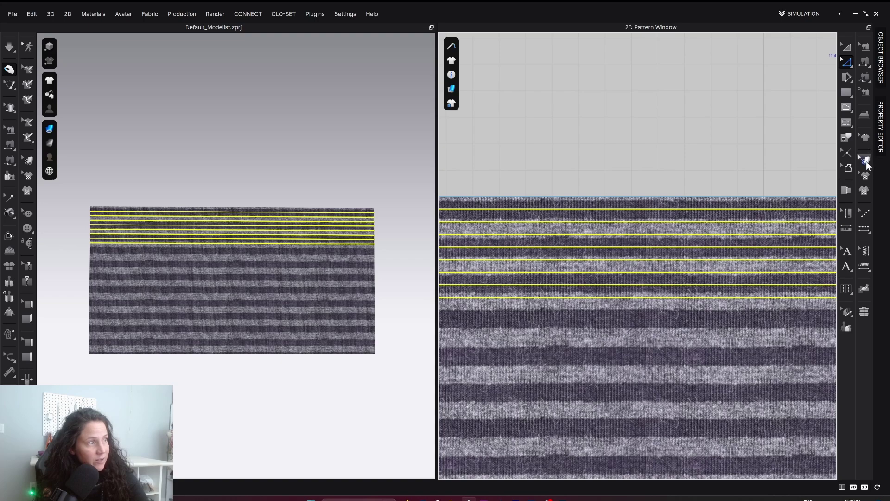
click(784, 218)
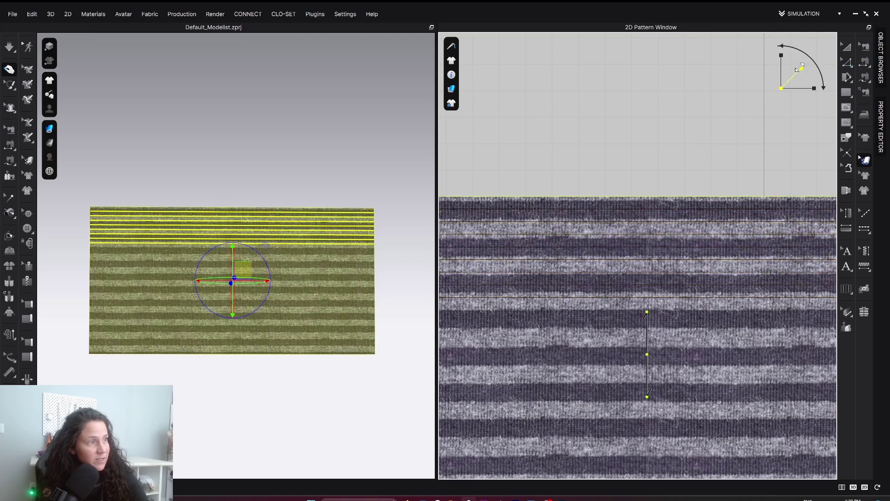
drag(801, 68, 797, 70)
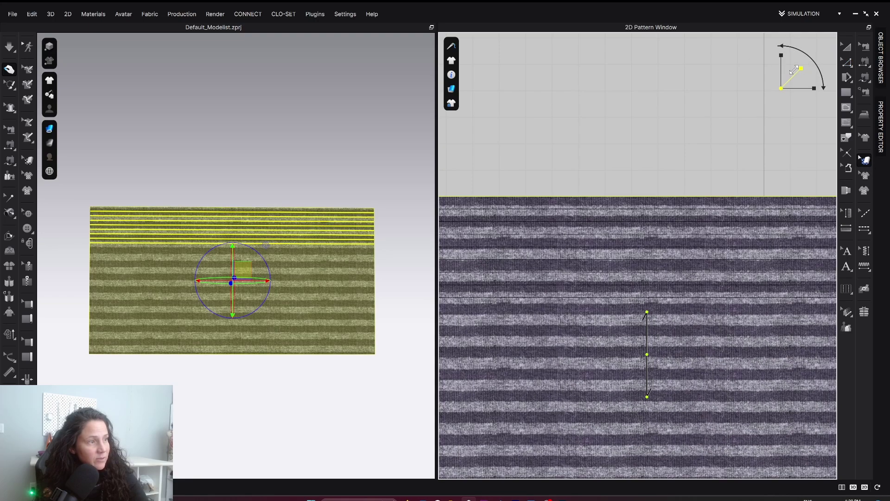
click(712, 237)
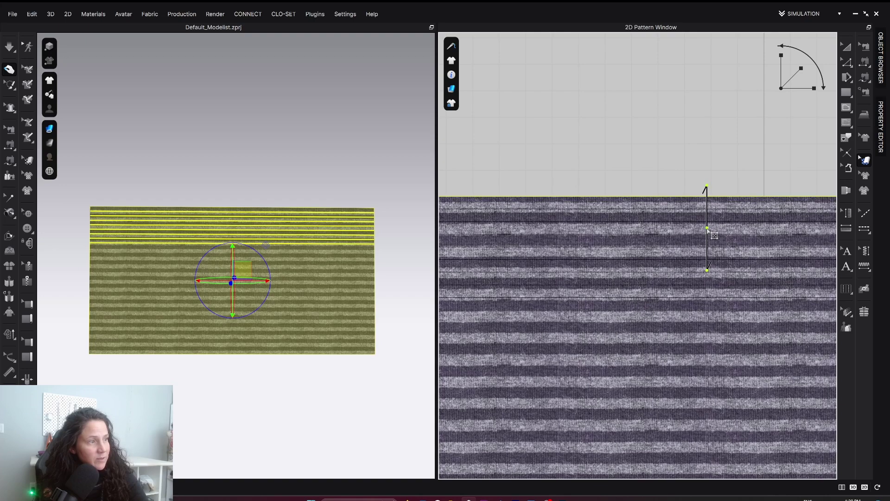
scroll(672, 254, up, 3)
scroll(671, 257, down, 2)
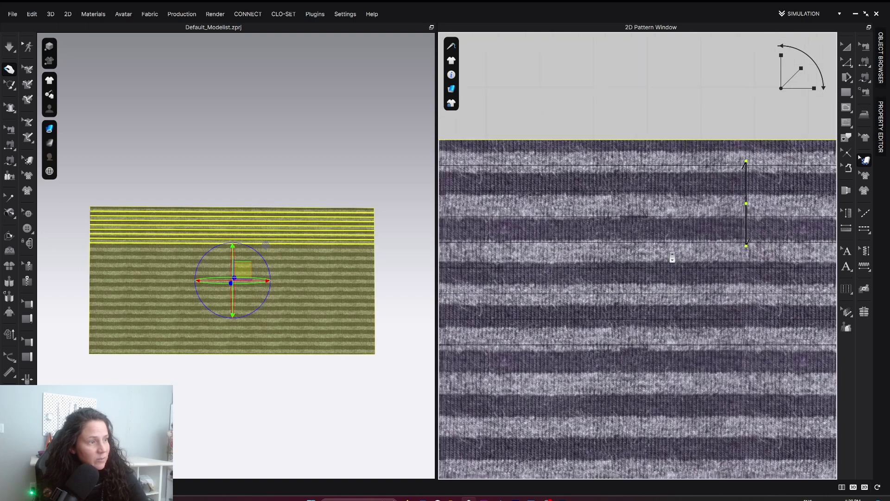
click(678, 234)
scroll(681, 237, up, 3)
drag(678, 234, 679, 225)
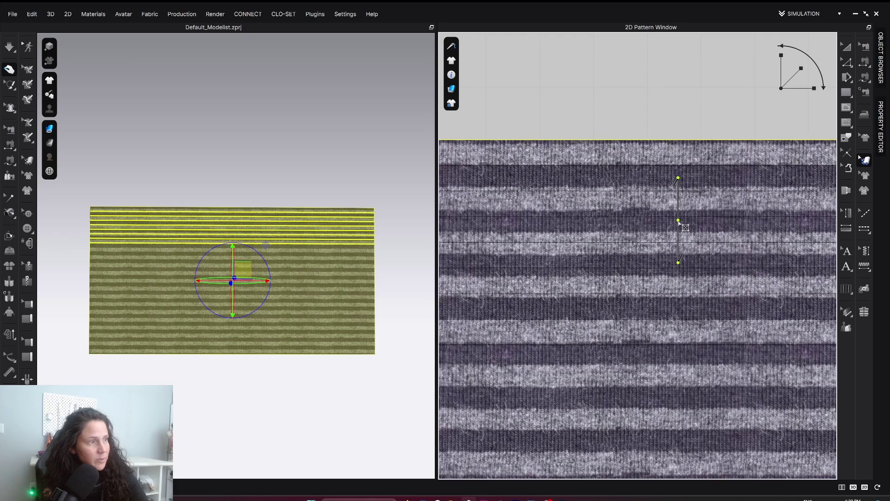
Fine-tune the striped texture's scale against the internal lines, setting its width and height to 110%
drag(800, 68, 798, 70)
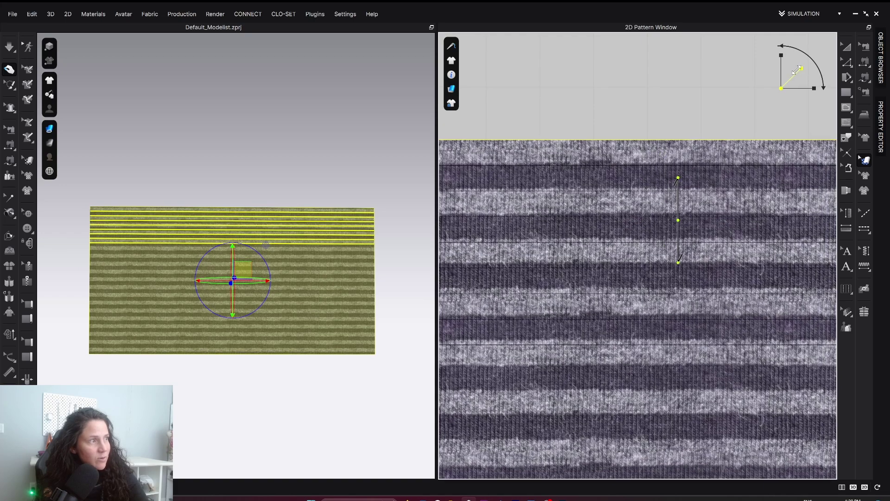
right_click(798, 74)
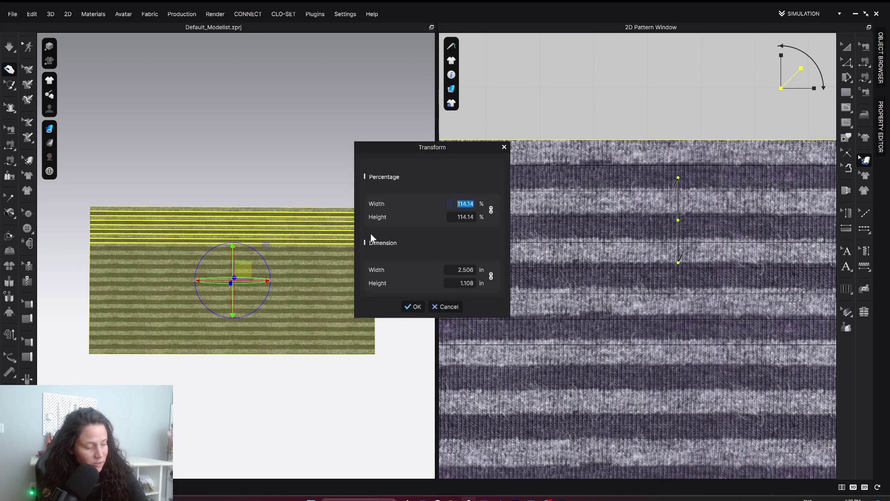
text(110)
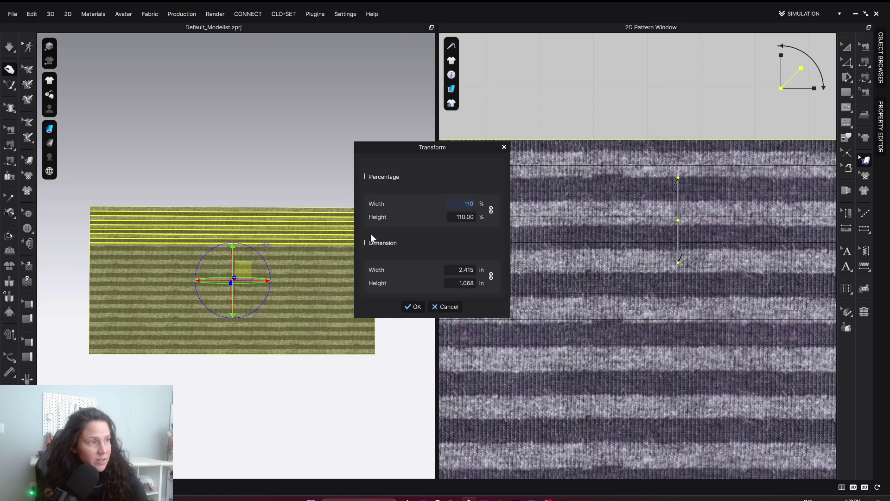
click(413, 306)
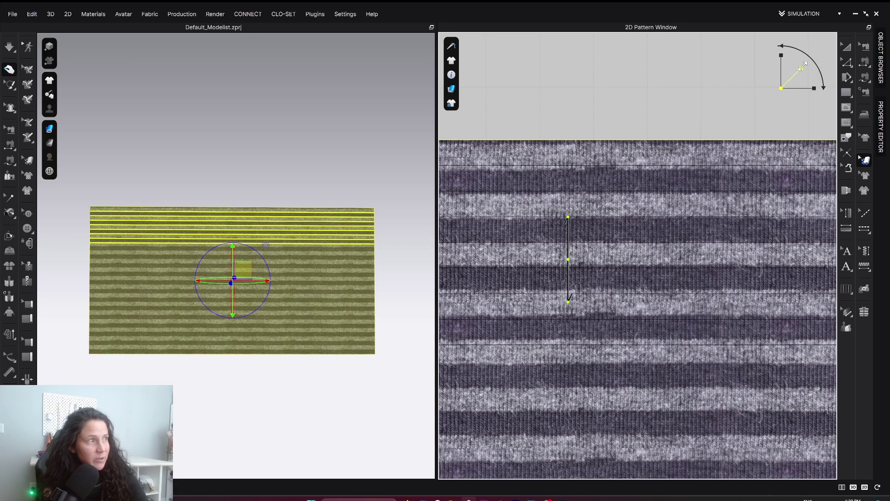
Scale the striped texture to 105% width and height and shift it so the stripe edges align with the internal lines
drag(800, 69, 804, 70)
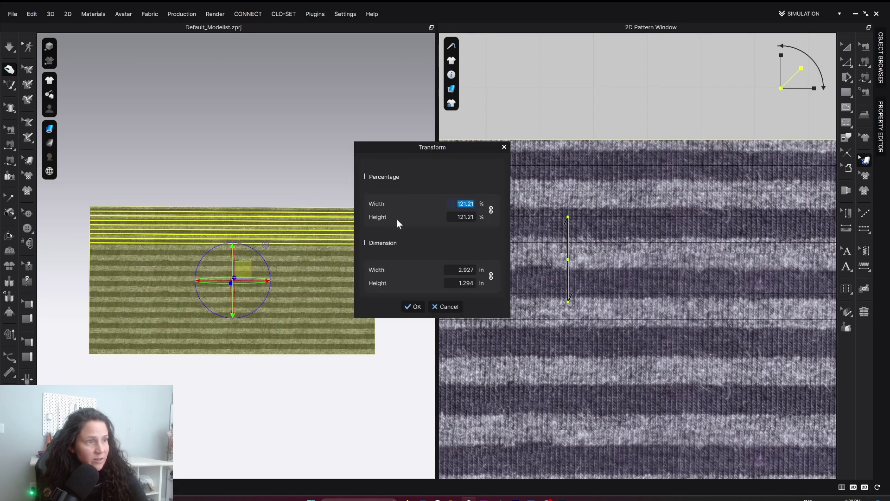
text(105)
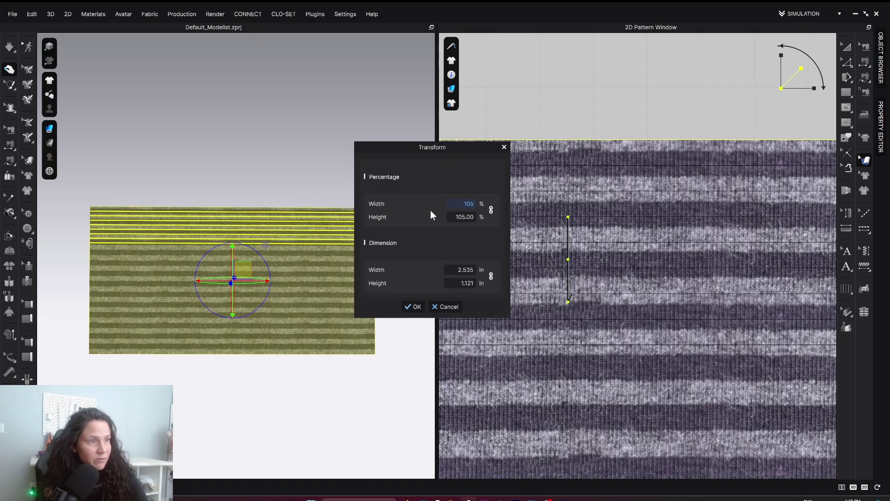
click(412, 307)
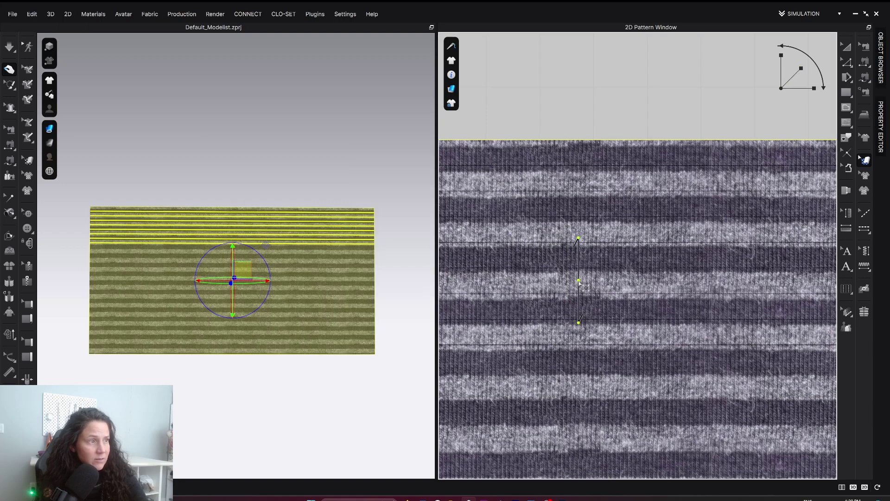
drag(580, 282, 568, 277)
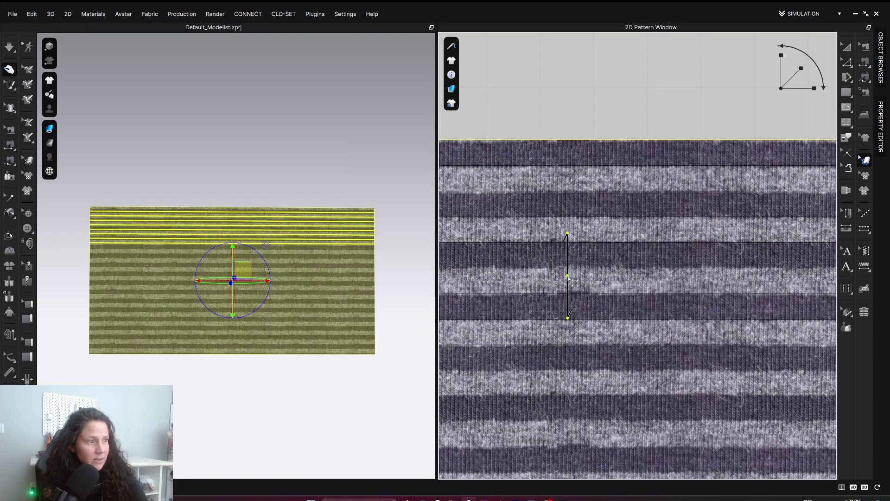
scroll(690, 255, down, 4)
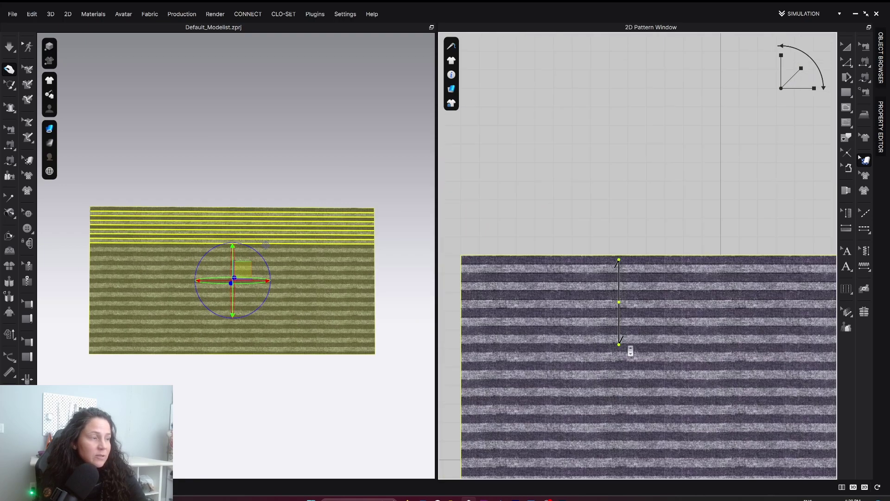
right_drag(630, 353, 624, 269)
click(272, 435)
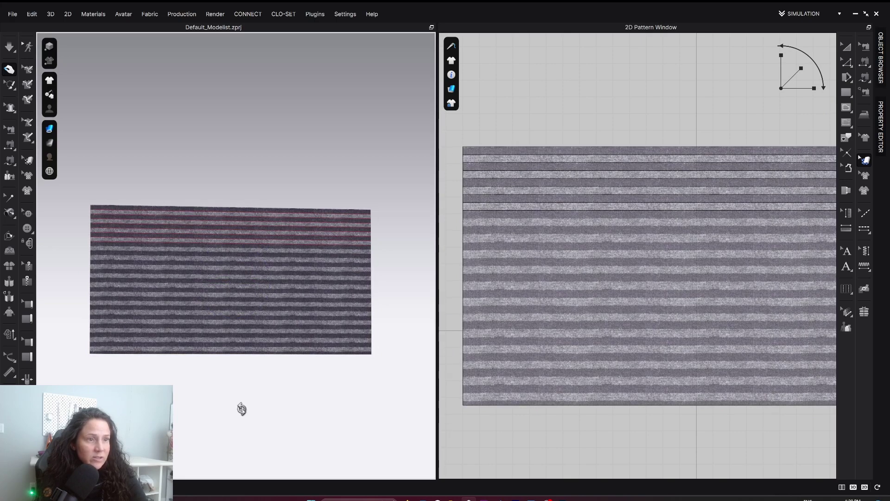
scroll(546, 304, down, 4)
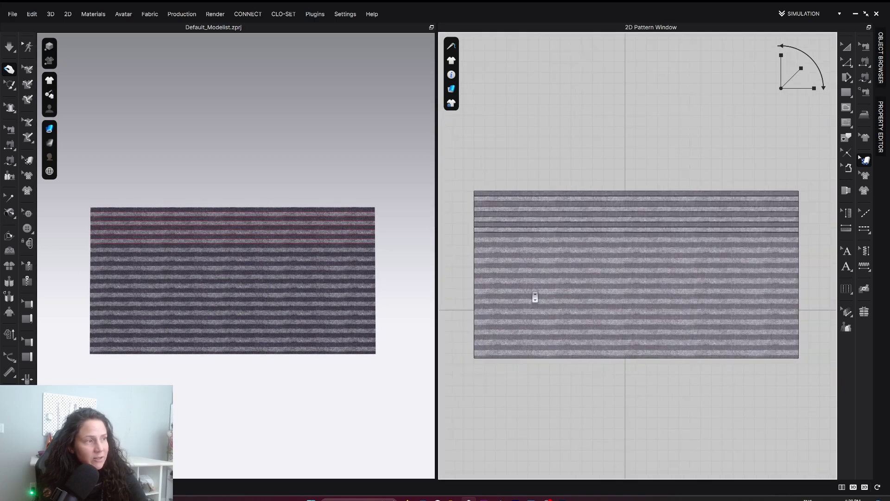
Delete the internal guide lines from the striped pattern piece, with the fabric list opened in the Object Browser
click(880, 41)
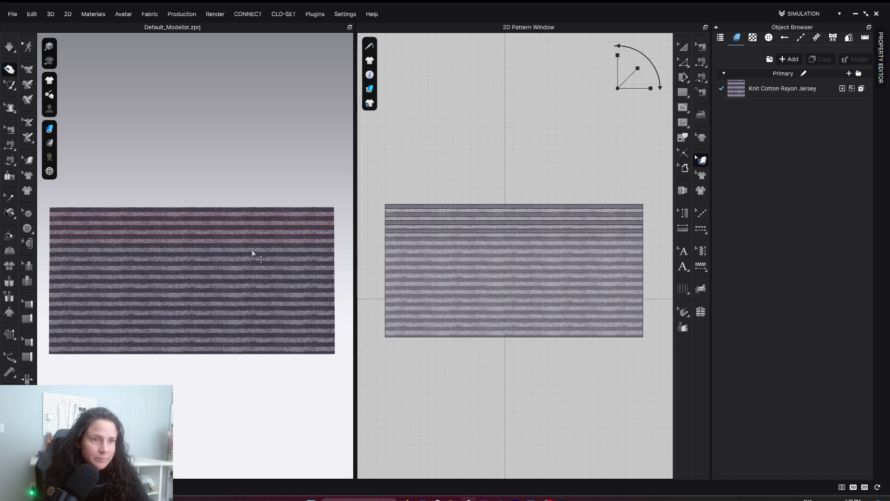
scroll(252, 253, down, 3)
key(z)
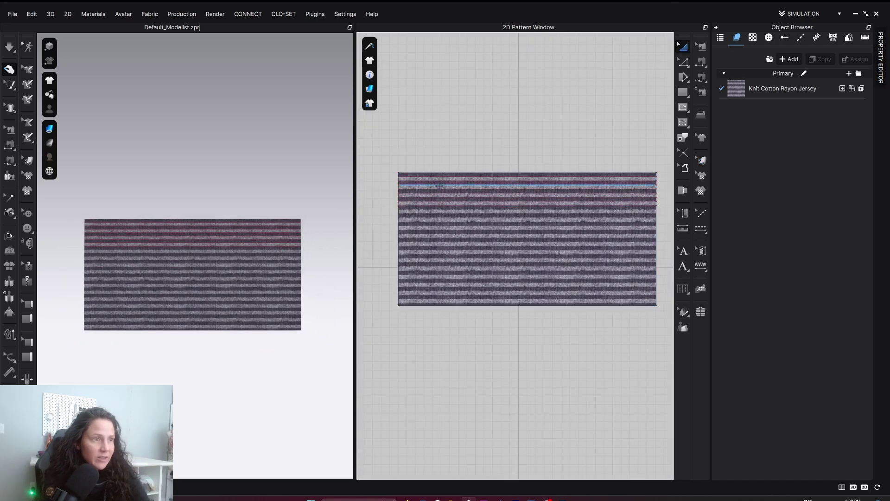
click(439, 186)
key(Escape)
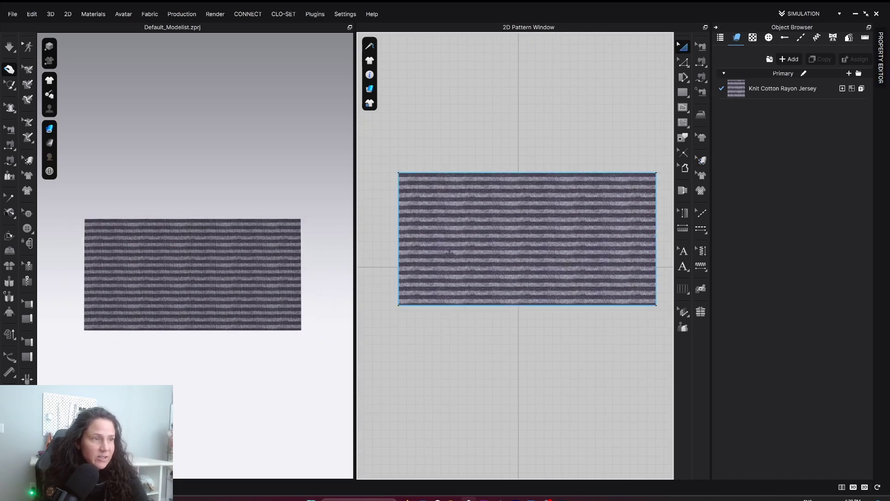
Enlarge the striped pattern piece proportionally, and stretch its height until it is nearly square
scroll(456, 241, down, 2)
click(521, 283)
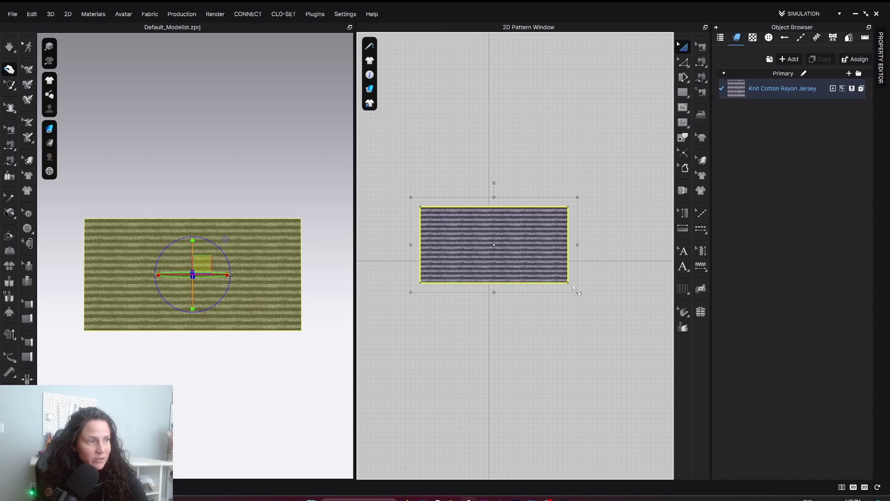
drag(607, 376, 607, 376)
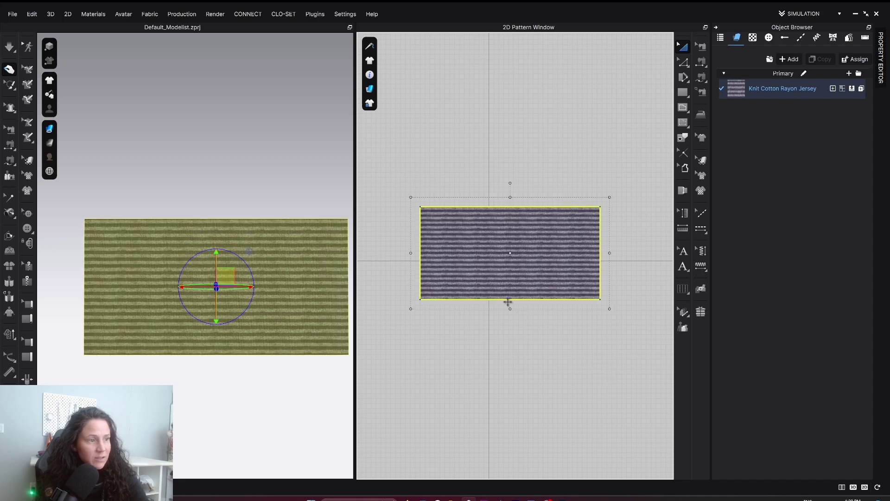
drag(511, 308, 482, 271)
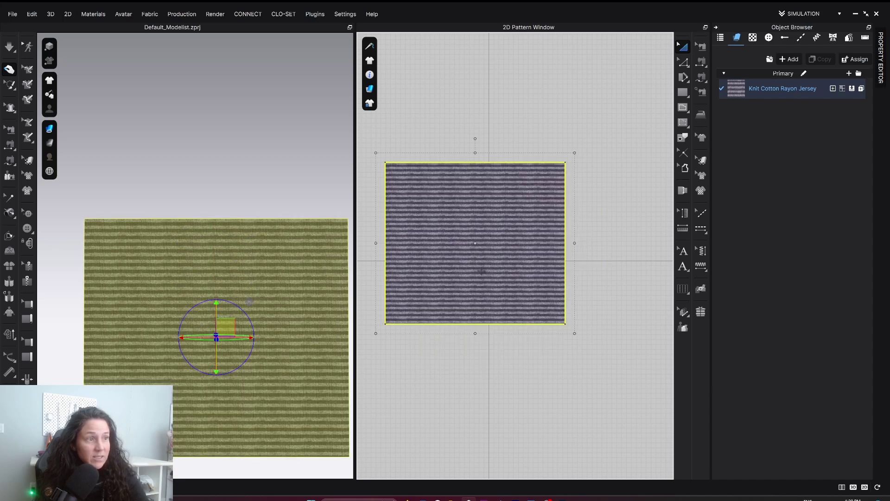
Add the black sphere from the asset library as an avatar and move the striped piece above it in 3D
key(ctrl+shift+l)
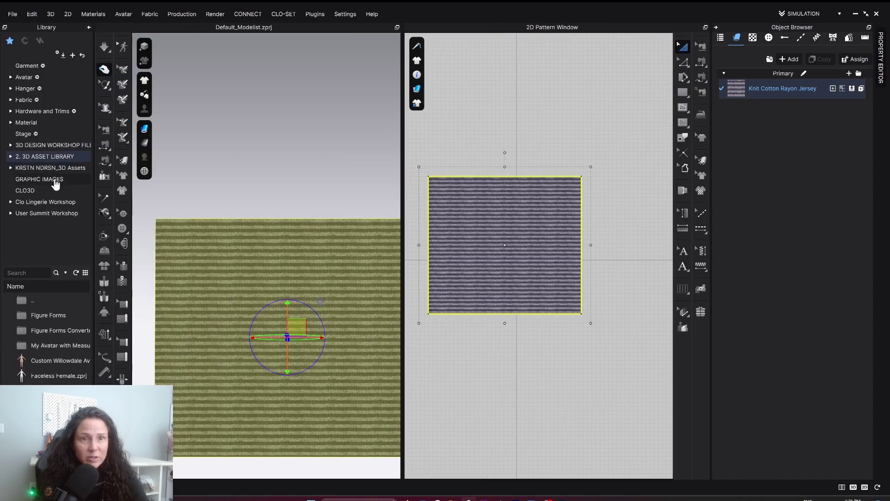
click(421, 345)
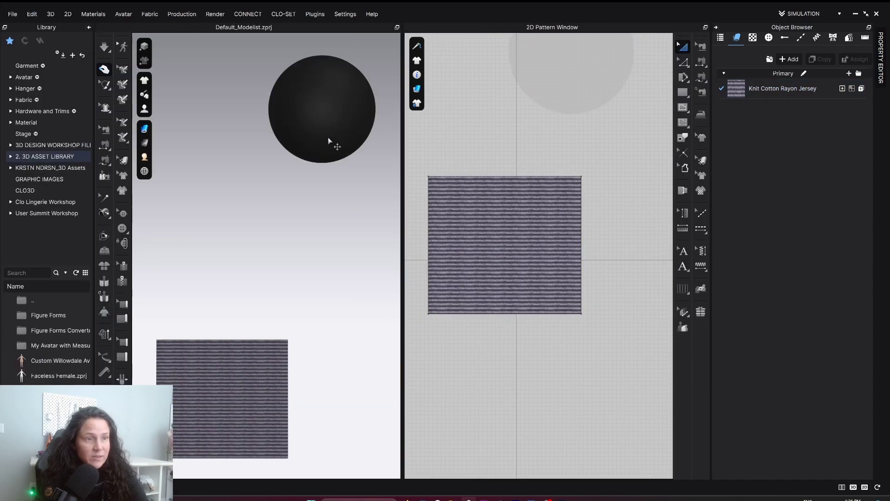
scroll(292, 313, down, 5)
click(265, 306)
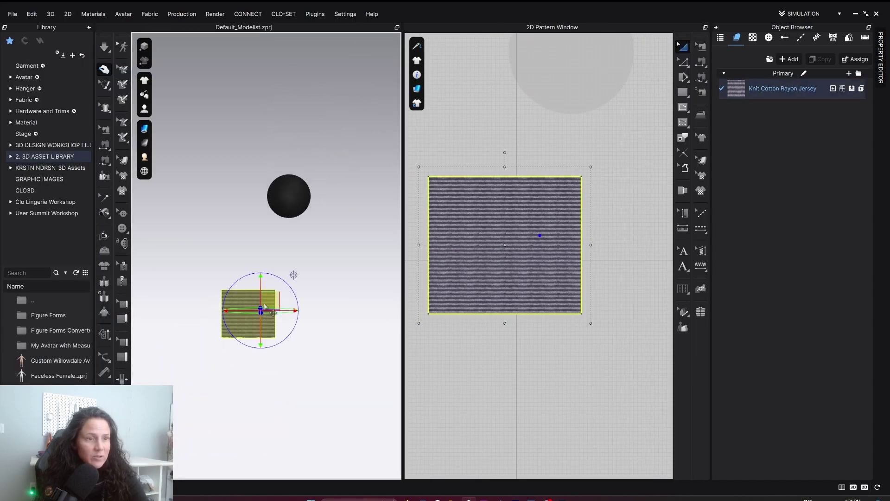
drag(265, 306, 318, 143)
mouse_move(318, 143)
right_down()
mouse_move(362, 145)
mouse_move(312, 154)
mouse_move(320, 153)
right_up()
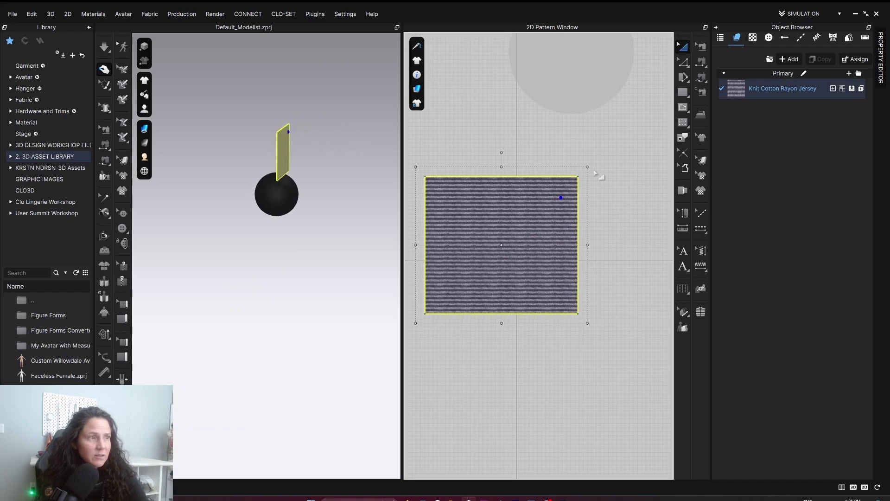
Enlarge the striped pattern piece proportionally in 2D until its outline totals about 98 in
drag(586, 166, 666, 100)
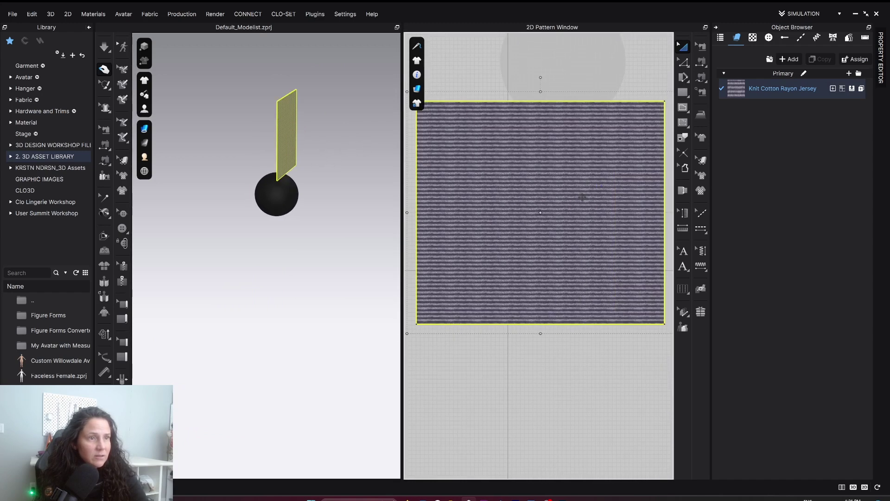
scroll(590, 205, down, 2)
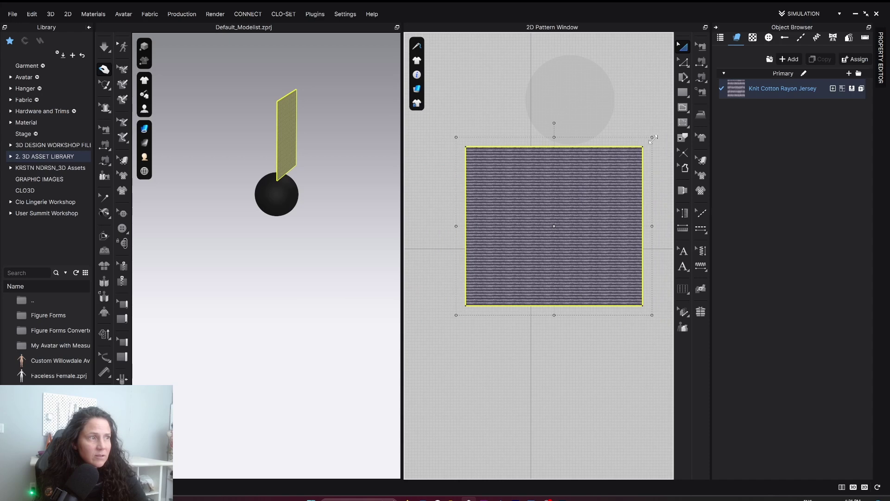
drag(653, 137, 666, 122)
drag(554, 232, 528, 254)
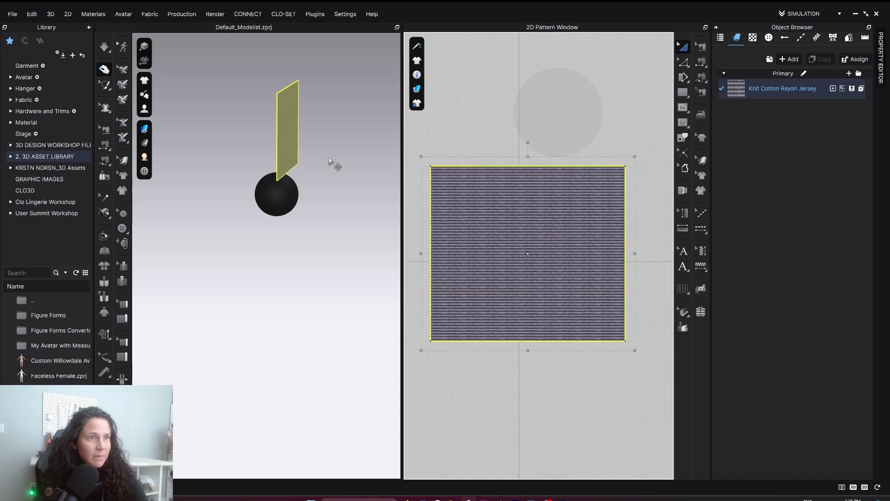
Rotate the striped piece to lie horizontally above the sphere and center it over the sphere's top
click(292, 156)
right_drag(292, 156, 301, 165)
drag(308, 117, 252, 130)
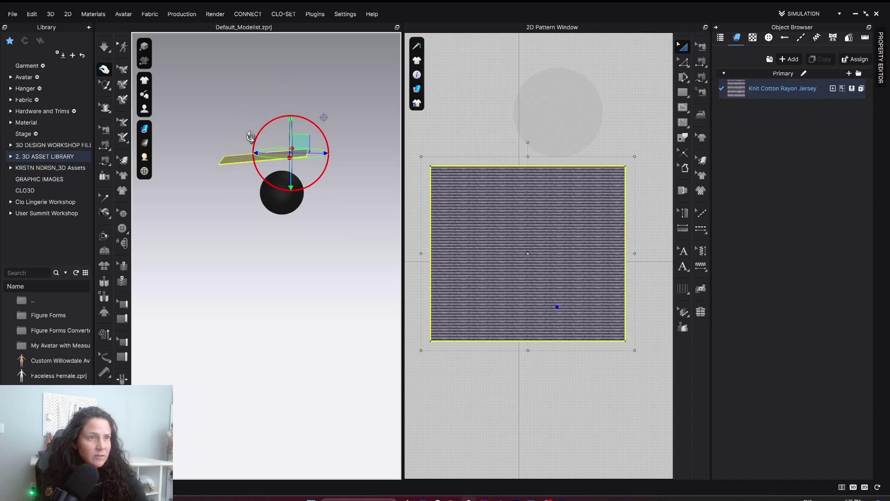
right_drag(296, 148, 296, 249)
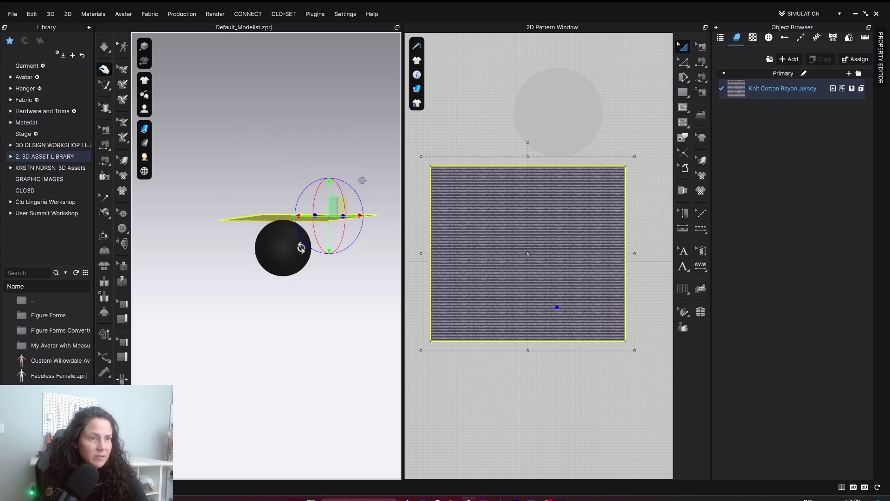
Simulate the striped piece draping over the sphere, pulling the cloth into place while it falls
right_click(297, 249)
key(Escape)
key(space)
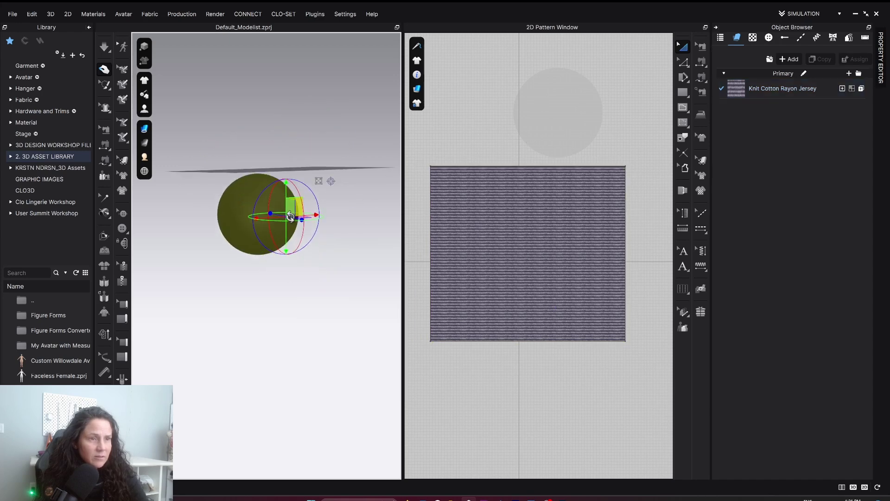
drag(242, 198, 198, 179)
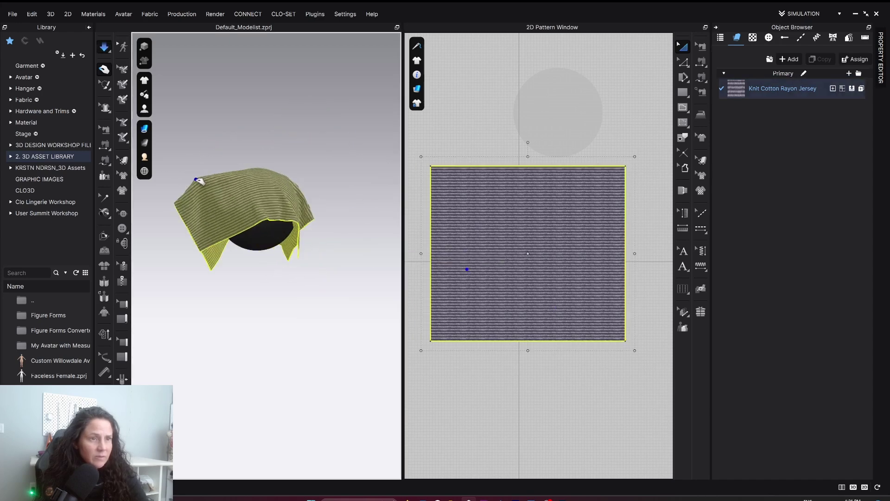
key(space)
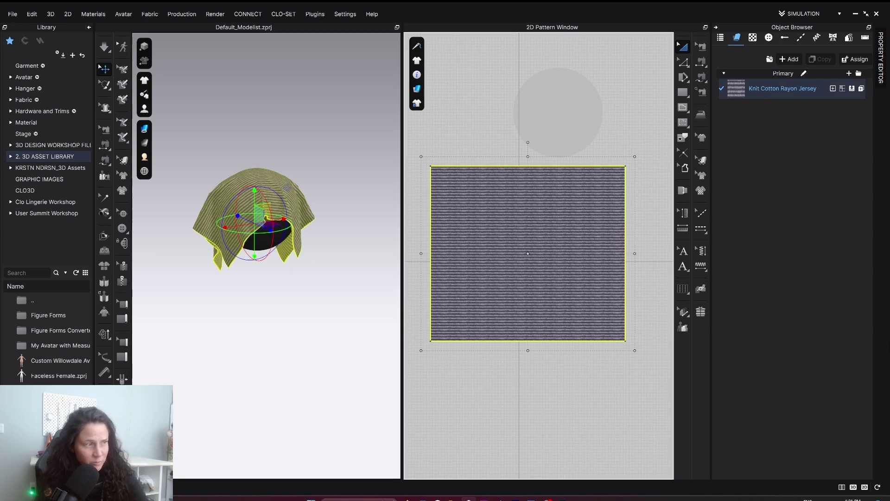
Set the striped piece's particle distance to 8 mm and simulate the drape again
click(877, 44)
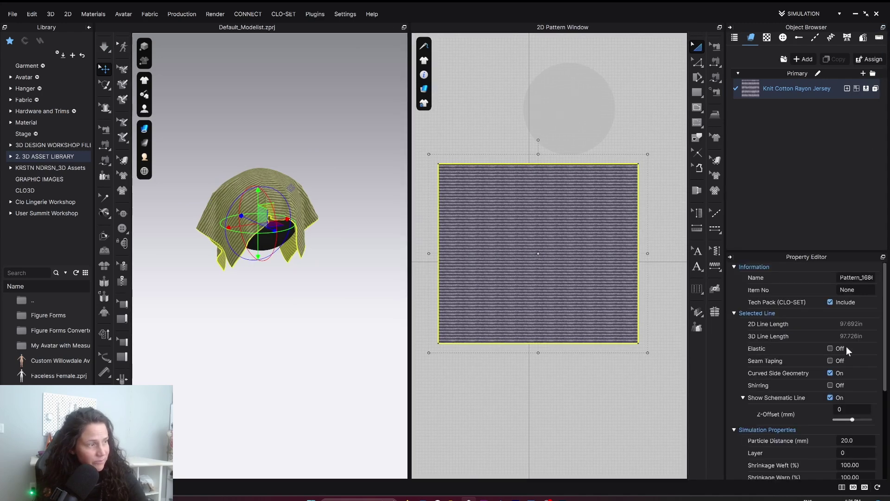
scroll(847, 347, down, 3)
click(853, 374)
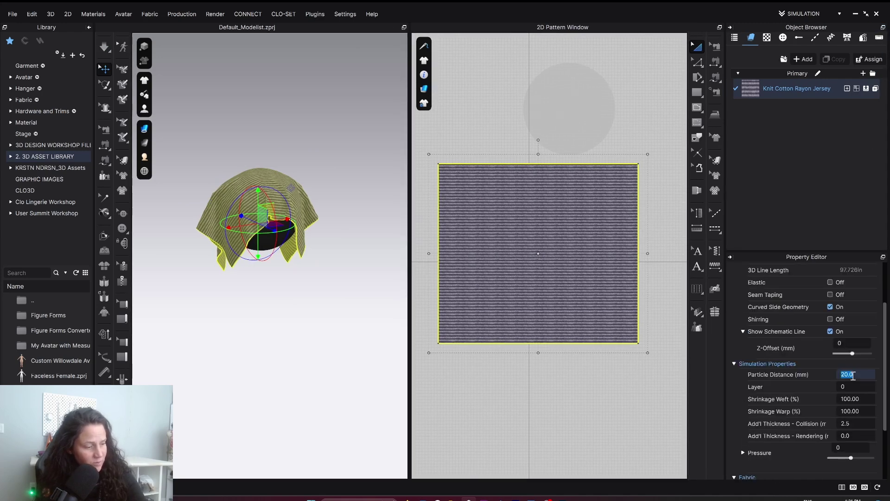
text(8)
key(Return)
key(space)
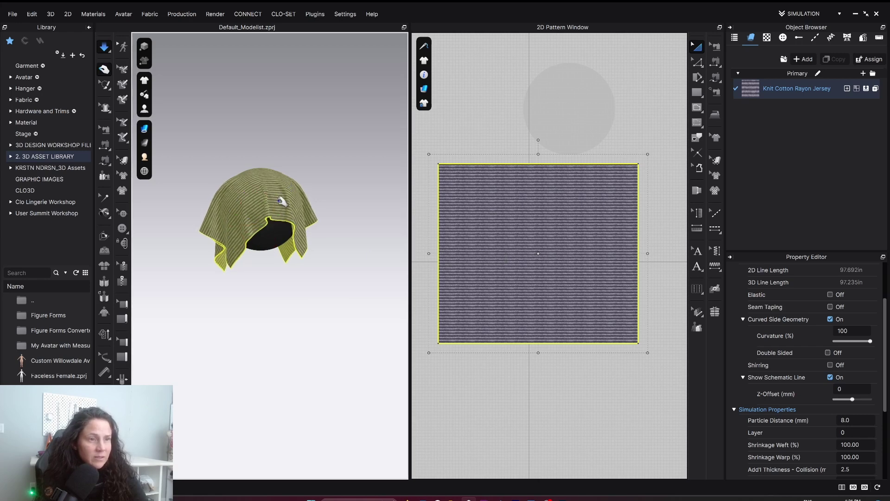
key(space)
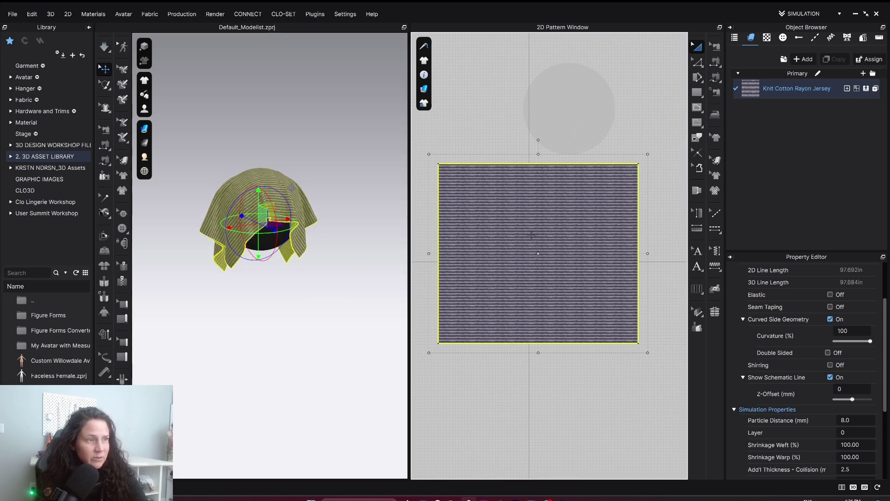
Enlarge the striped piece proportionally to an outline of about 150 in, simulate it, and pull the cloth over the sphere
scroll(531, 235, down, 2)
drag(601, 186, 653, 131)
key(space)
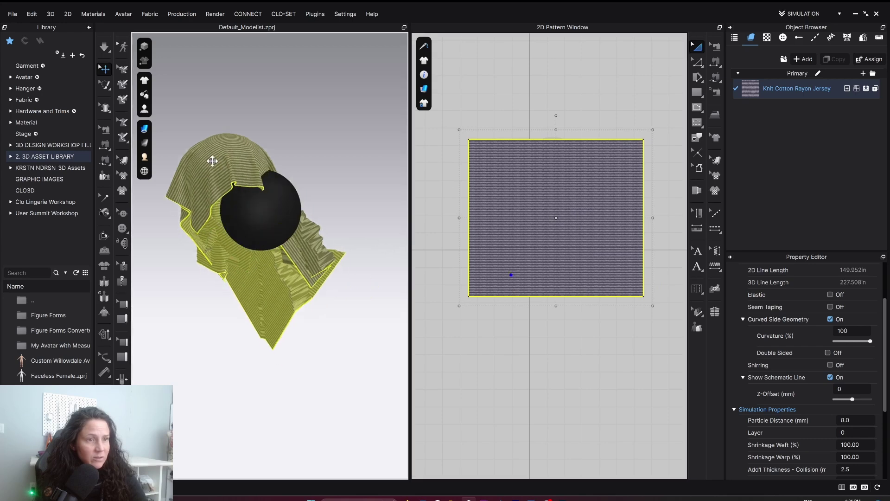
drag(266, 165, 262, 191)
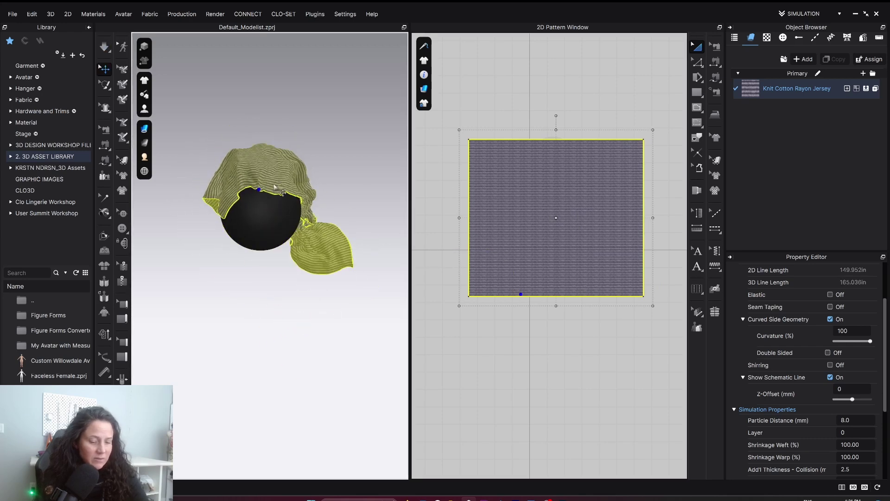
Reset the striped piece's 3D arrangement and rotate it to lie horizontally
right_click(273, 159)
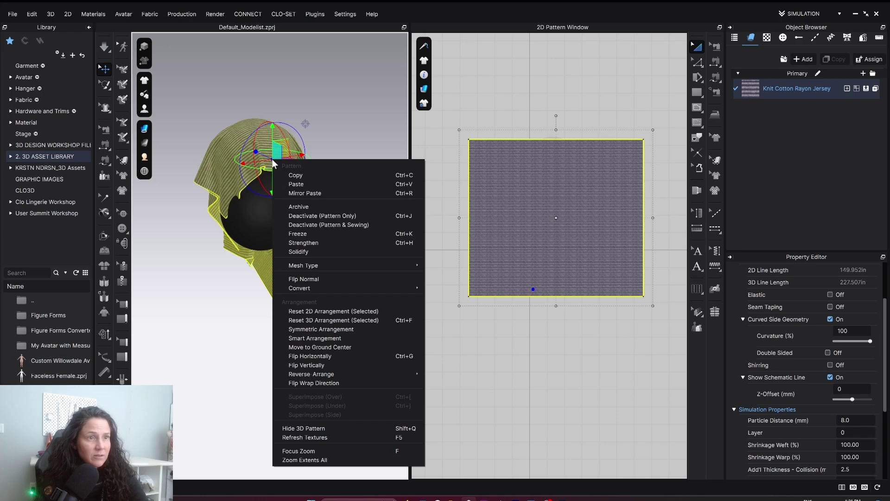
click(339, 314)
click(315, 259)
right_drag(316, 260, 348, 283)
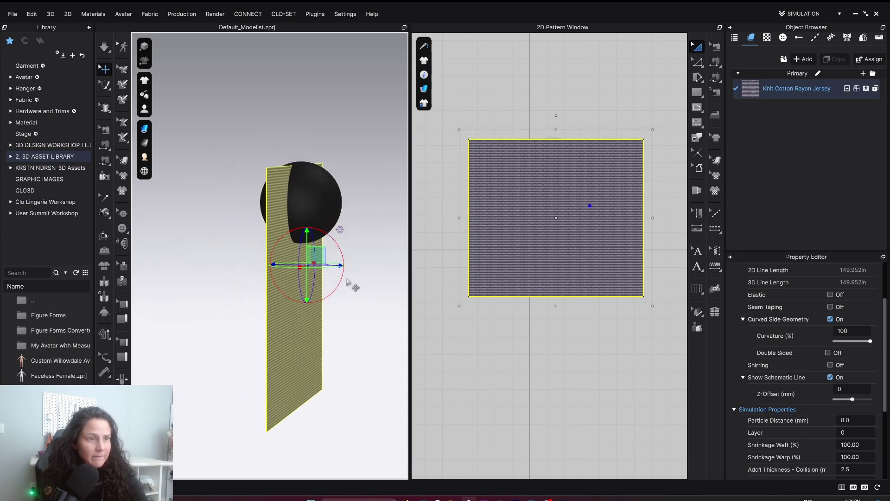
drag(333, 244, 353, 314)
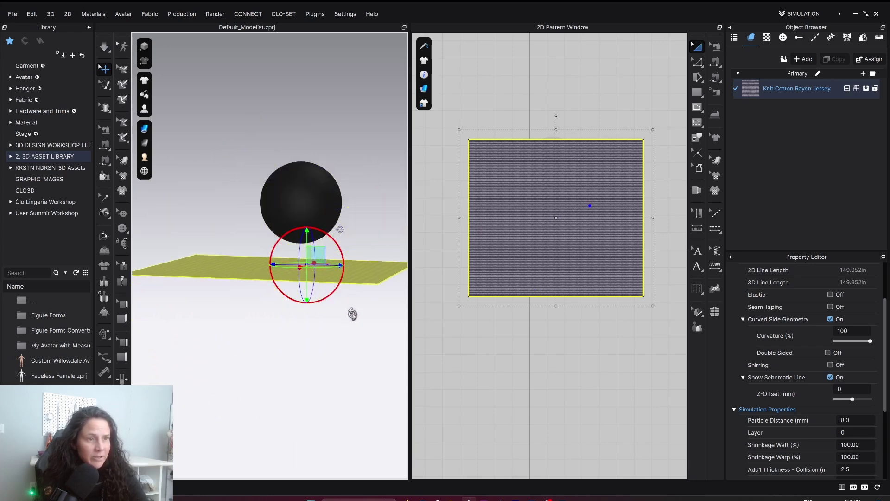
Position the flat striped piece over the sphere and simulate the drape, pulling the cloth into place while it falls
right_drag(324, 259, 333, 183)
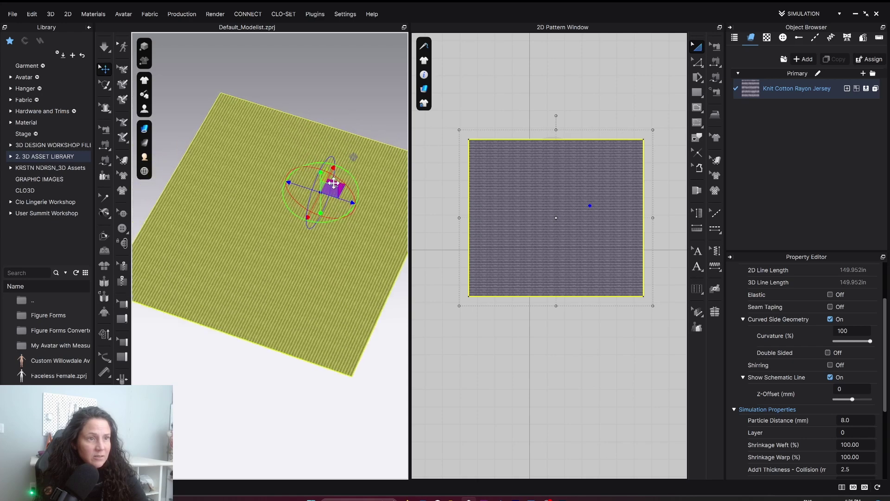
drag(335, 184, 341, 180)
key(space)
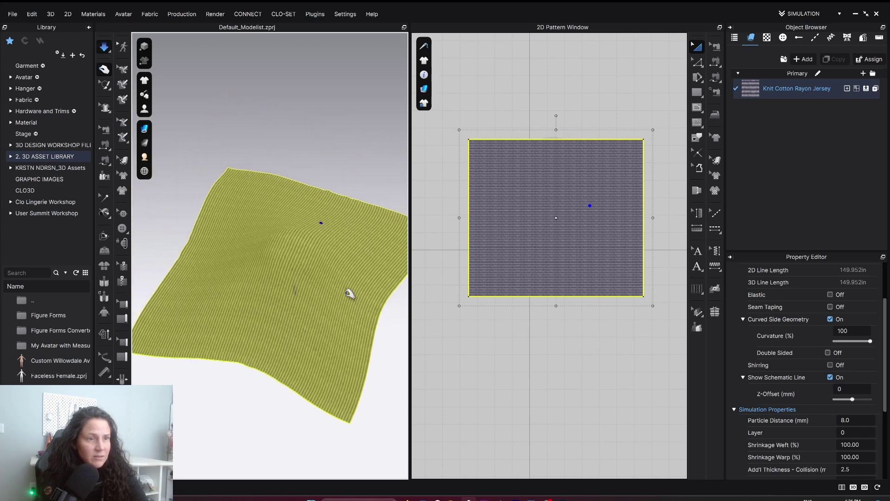
drag(325, 290, 323, 236)
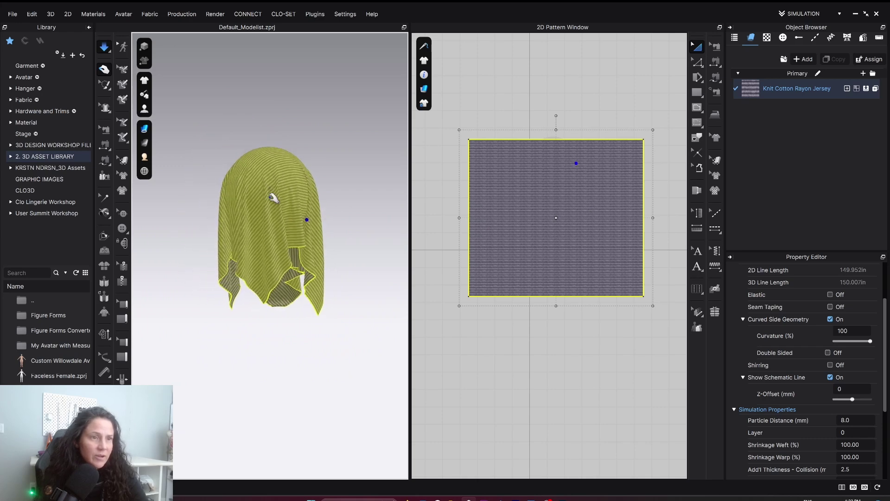
Deselect the draped striped piece and hide the Library to show the stripes on the sphere close up
click(359, 165)
scroll(350, 158, up, 5)
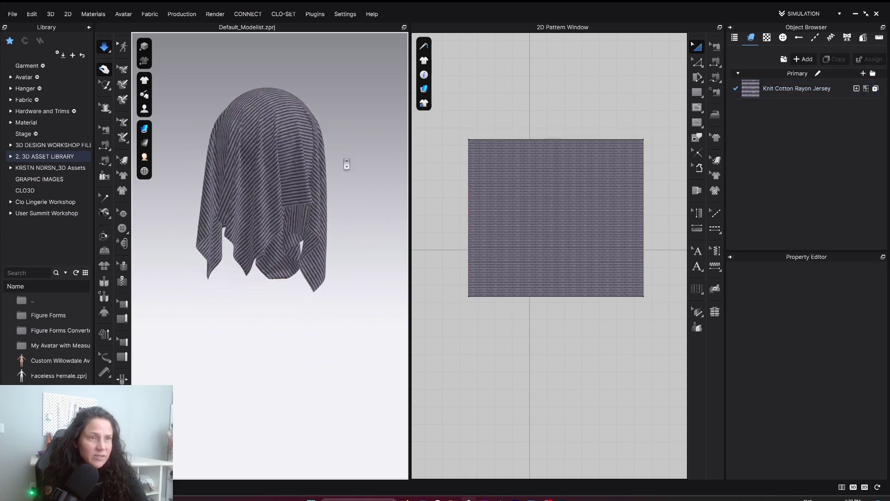
scroll(347, 164, up, 8)
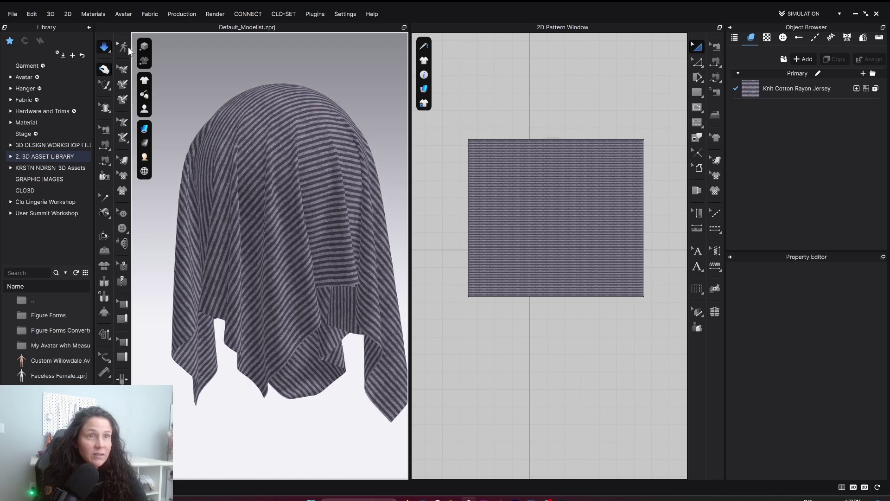
click(87, 27)
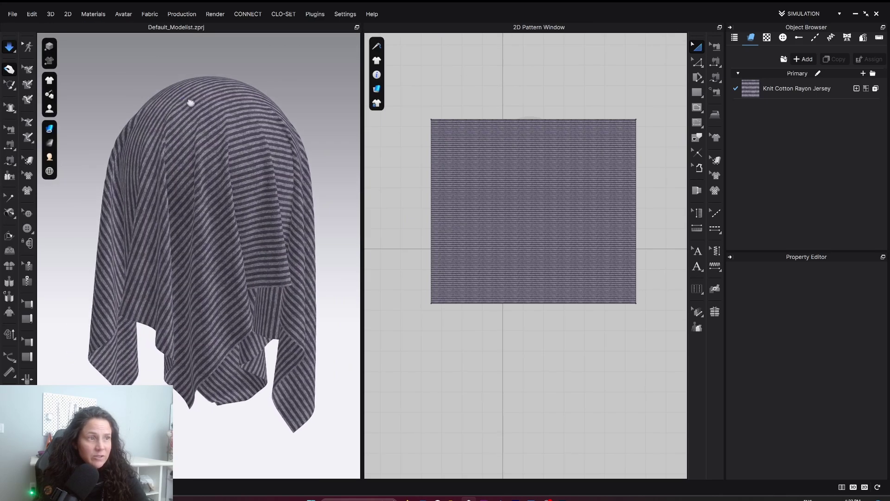
key(space)
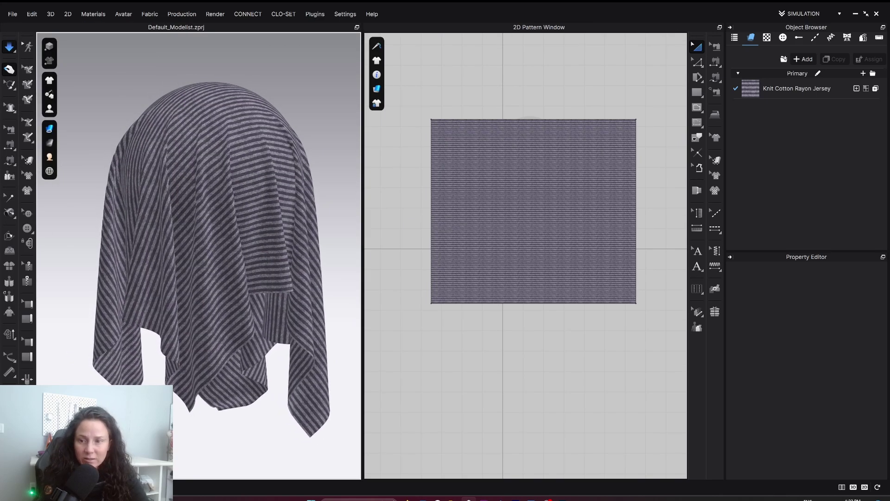